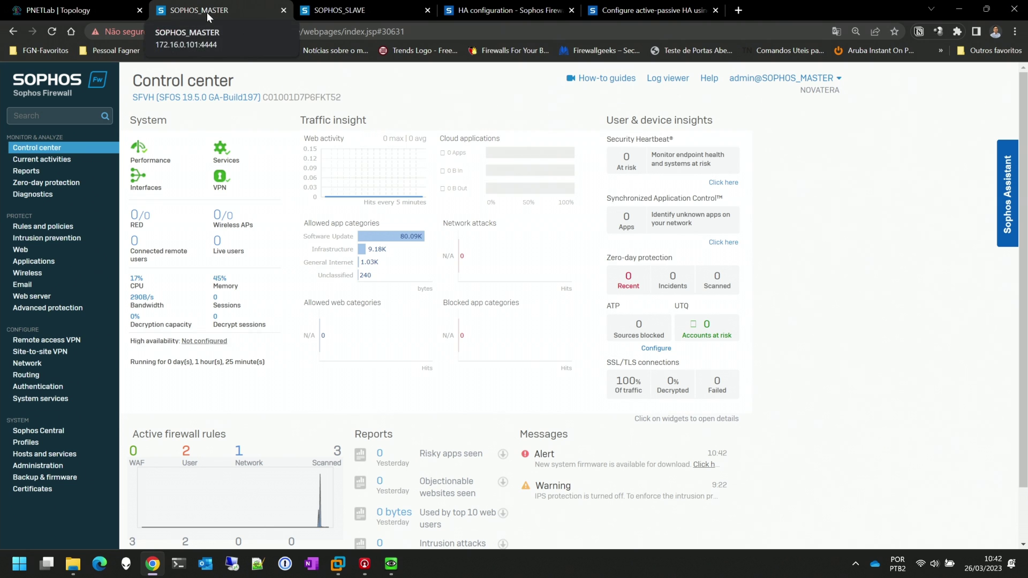
Review the DMZ row of the master's Device access rules, then bring up its network interfaces list
left_click(49, 465)
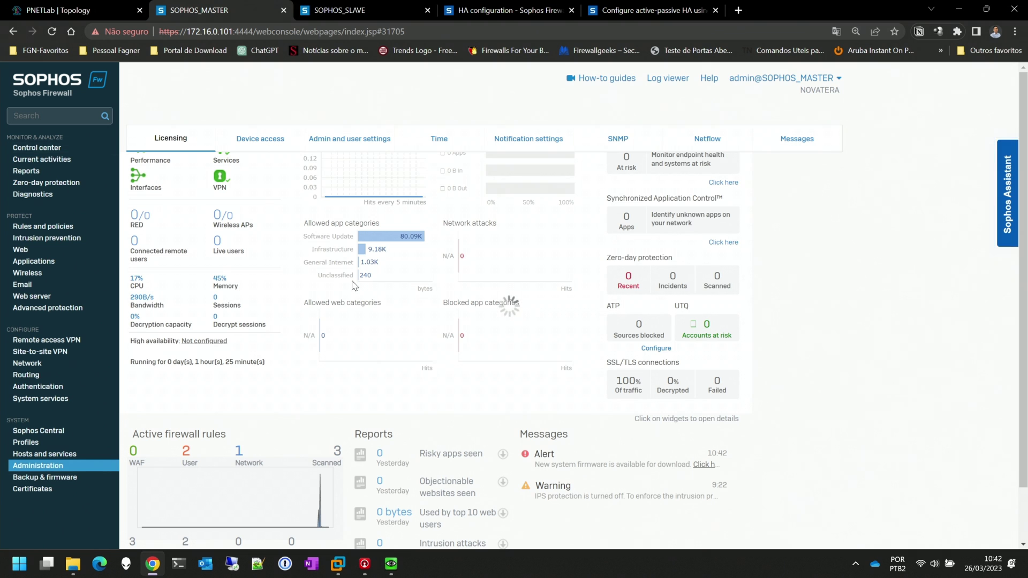
left_click(261, 137)
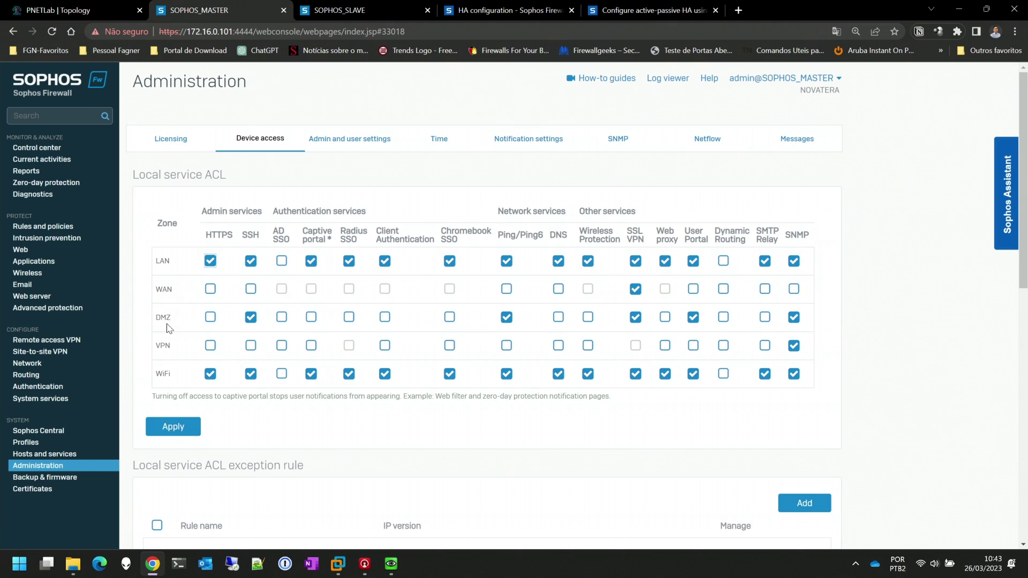
double_click(159, 318)
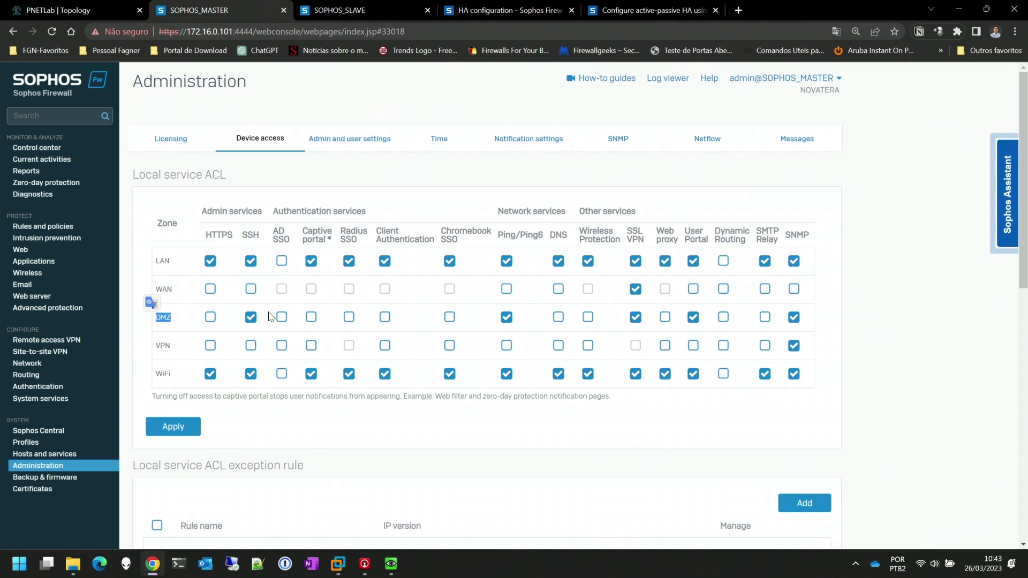
left_click(270, 320)
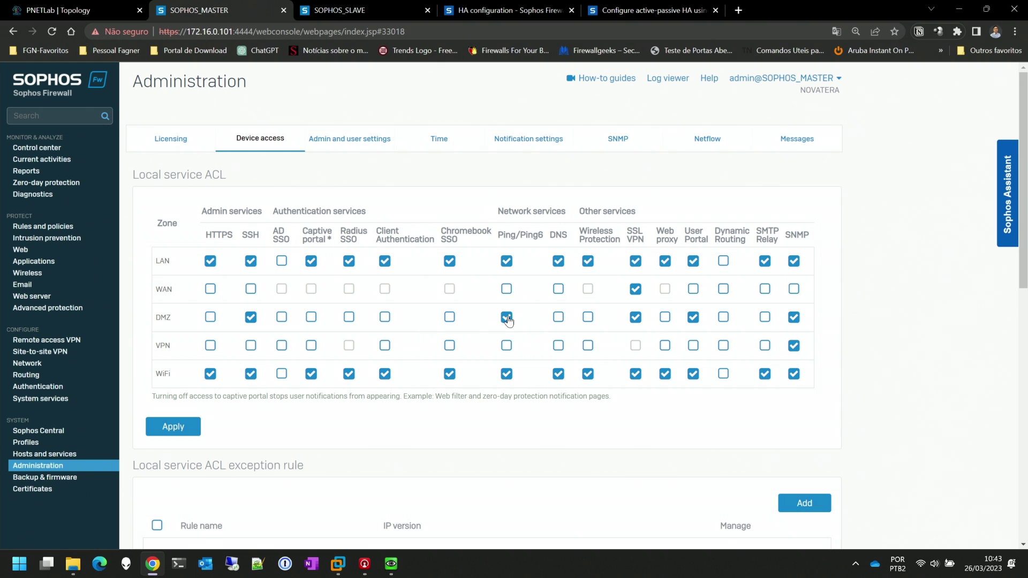
left_click(31, 364)
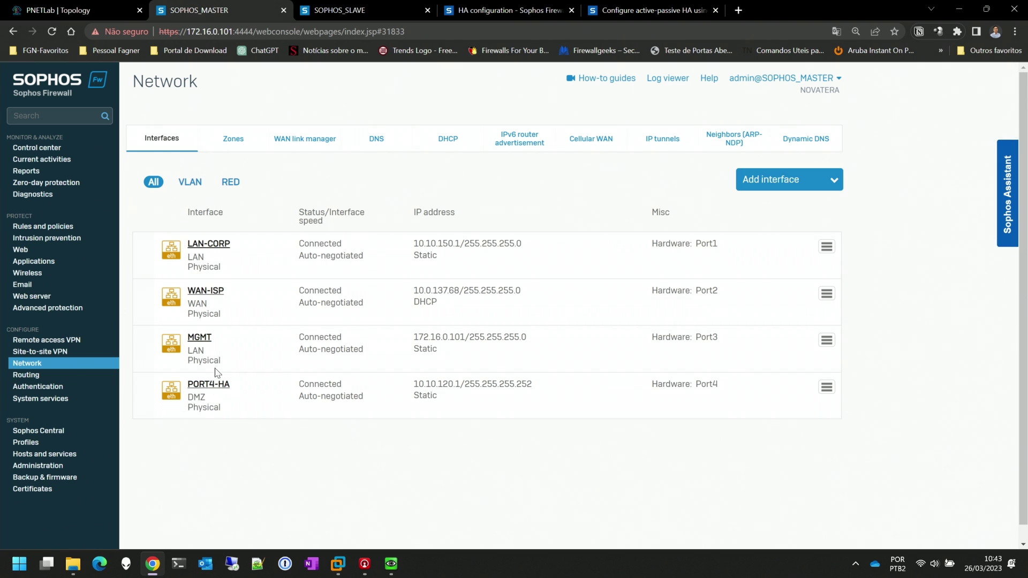
Inspect the master's PORT4-HA interface (10.10.120.1, /30) without saving, then view the slave's interfaces
left_click(109, 13)
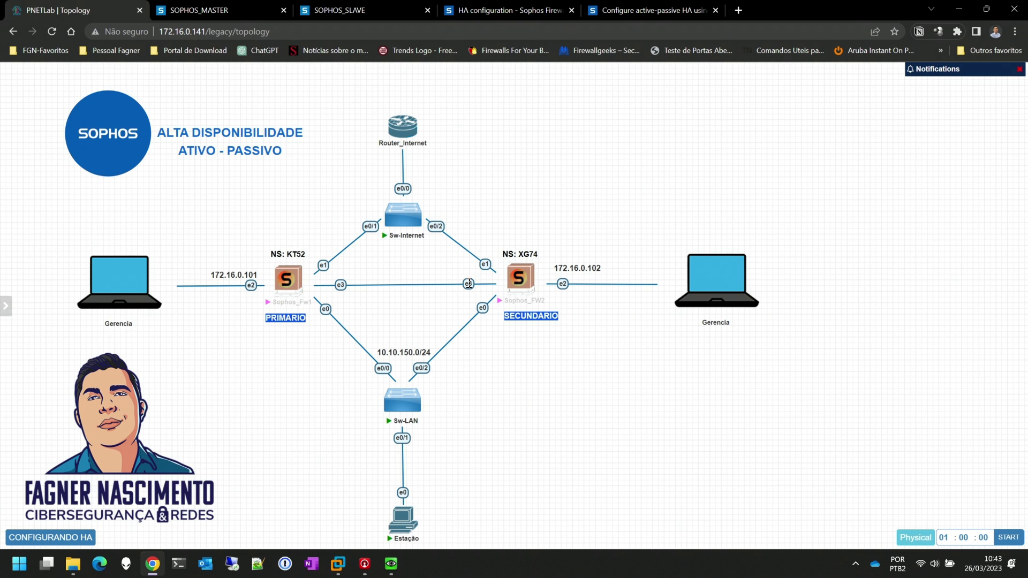
left_click(209, 10)
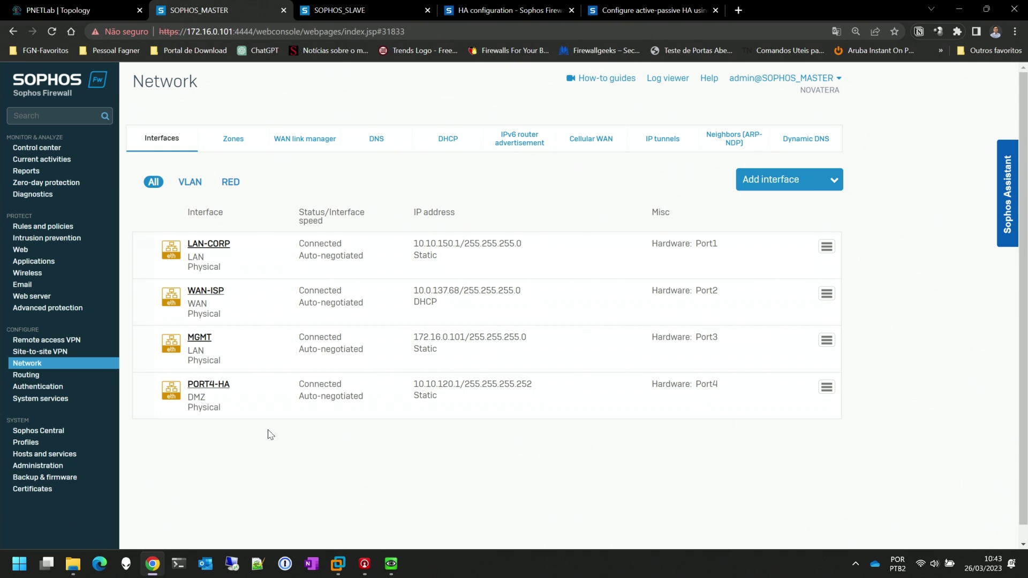
left_click(214, 385)
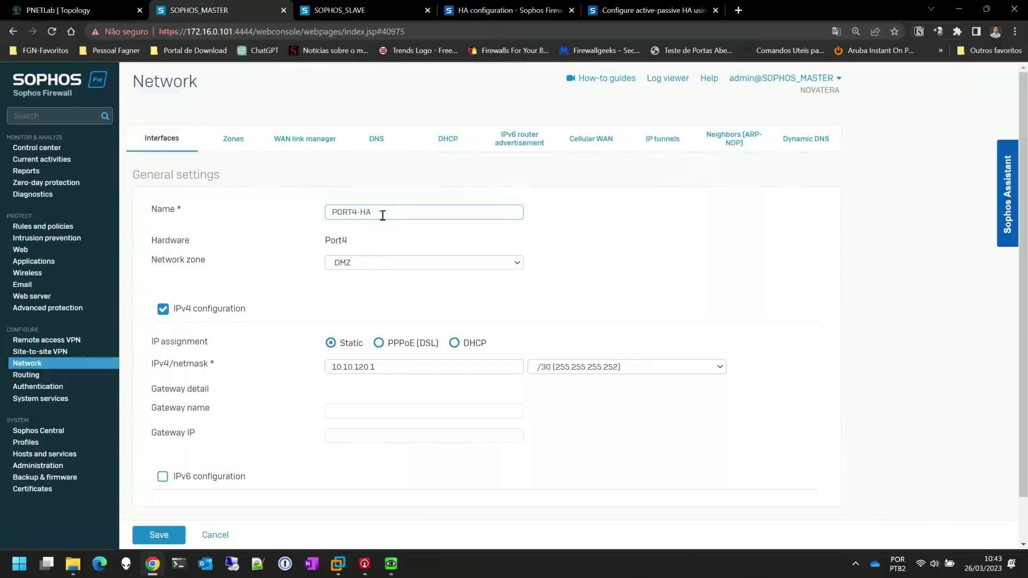
left_click_drag(393, 212, 279, 215)
left_click_drag(396, 372, 298, 360)
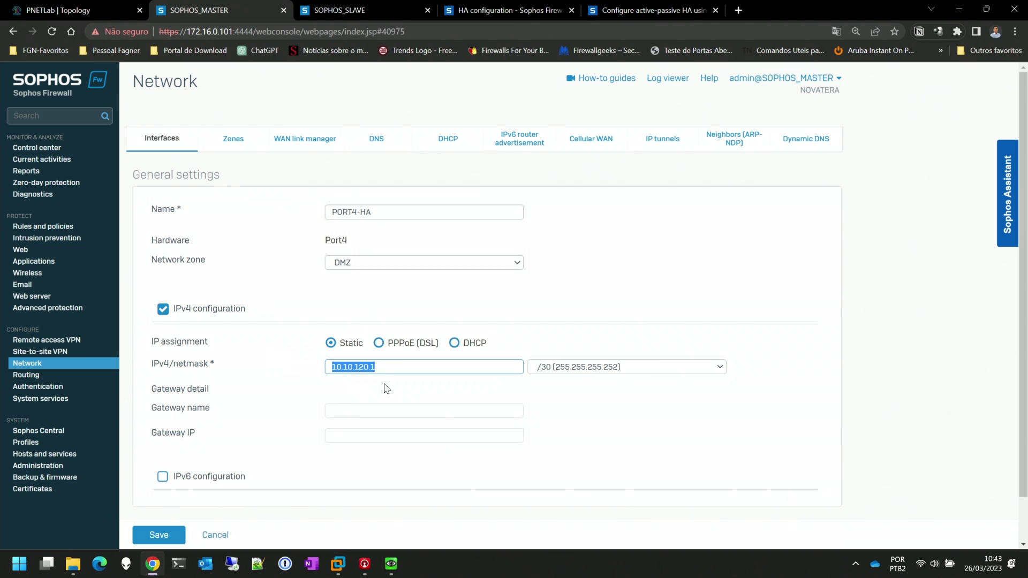
left_click(221, 534)
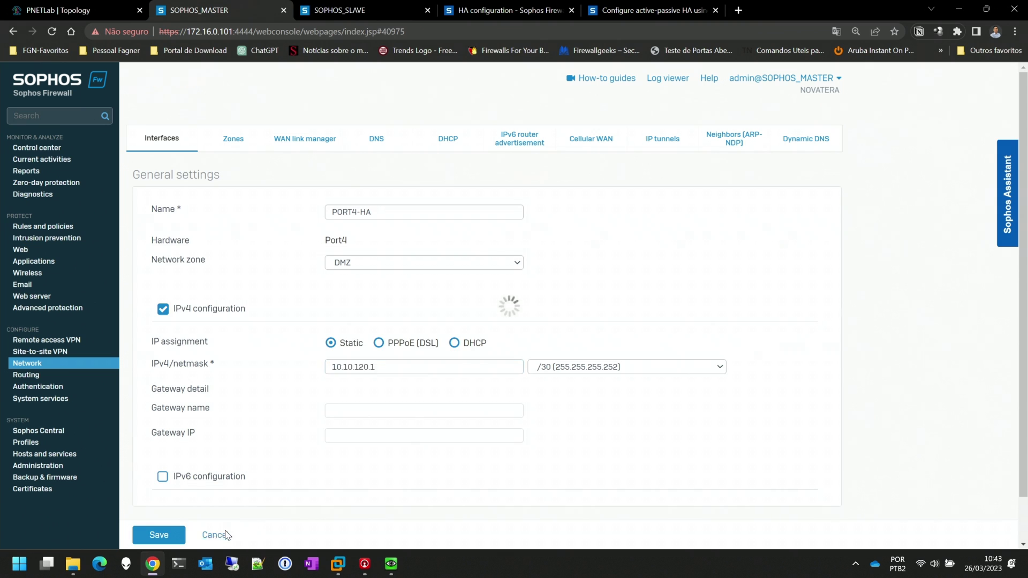
left_click(362, 10)
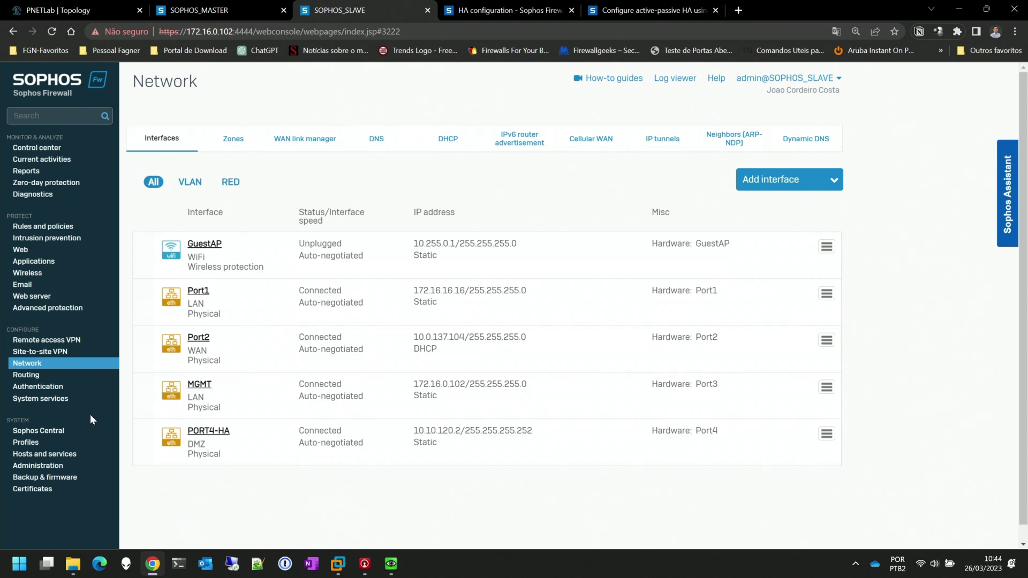
left_click(38, 464)
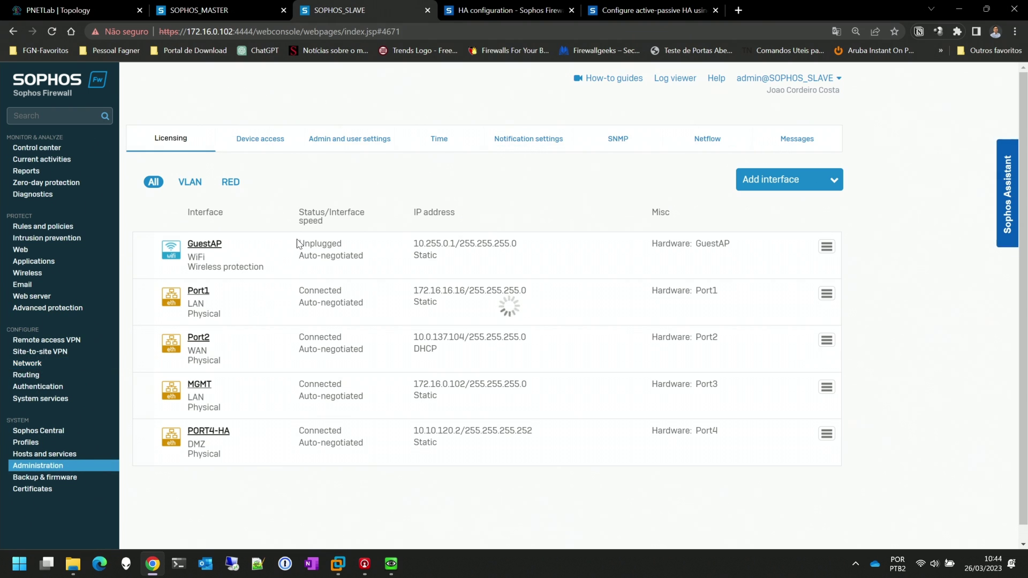
left_click(250, 147)
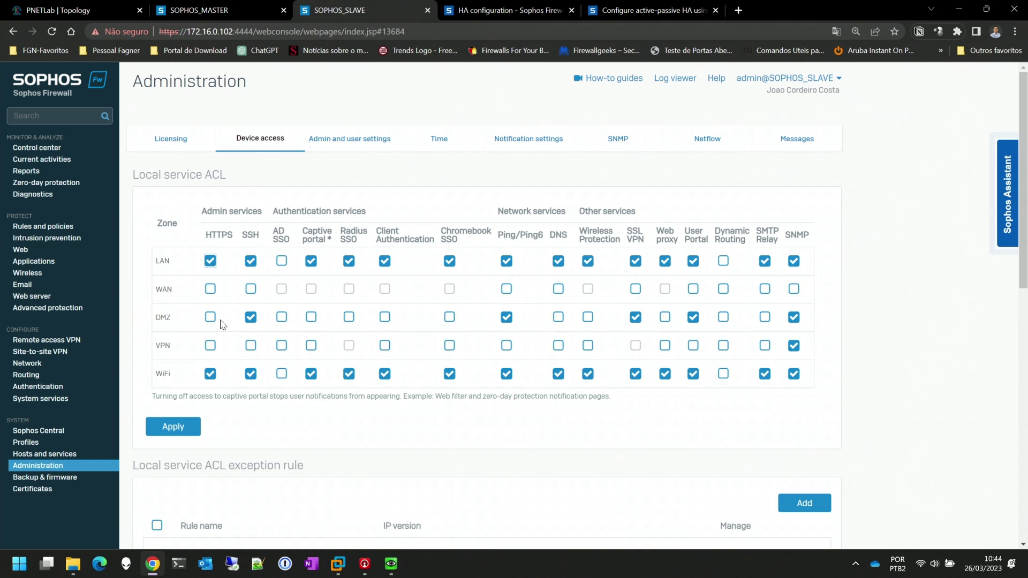
left_click(29, 363)
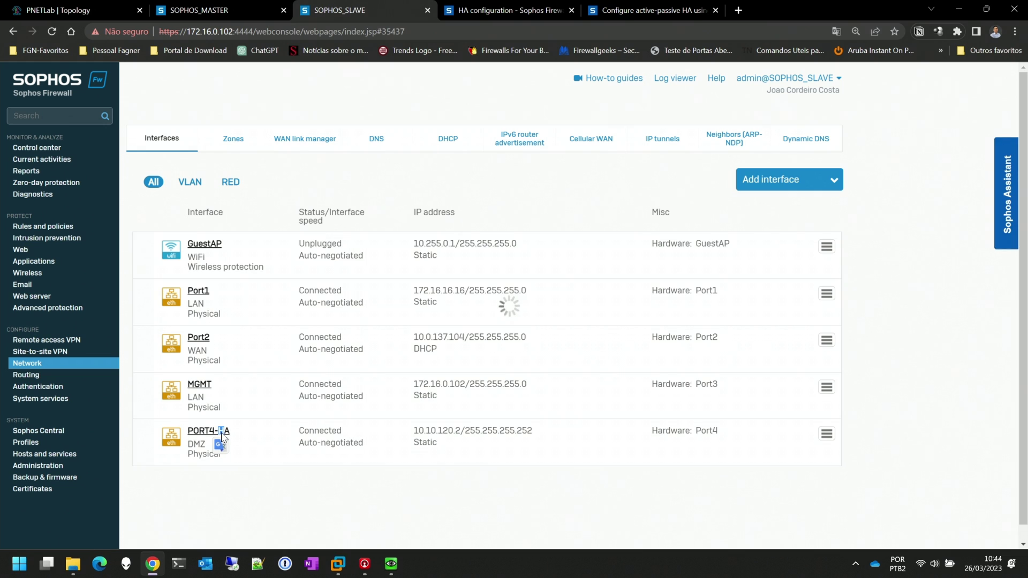
left_click(220, 430)
left_click_drag(403, 212, 274, 205)
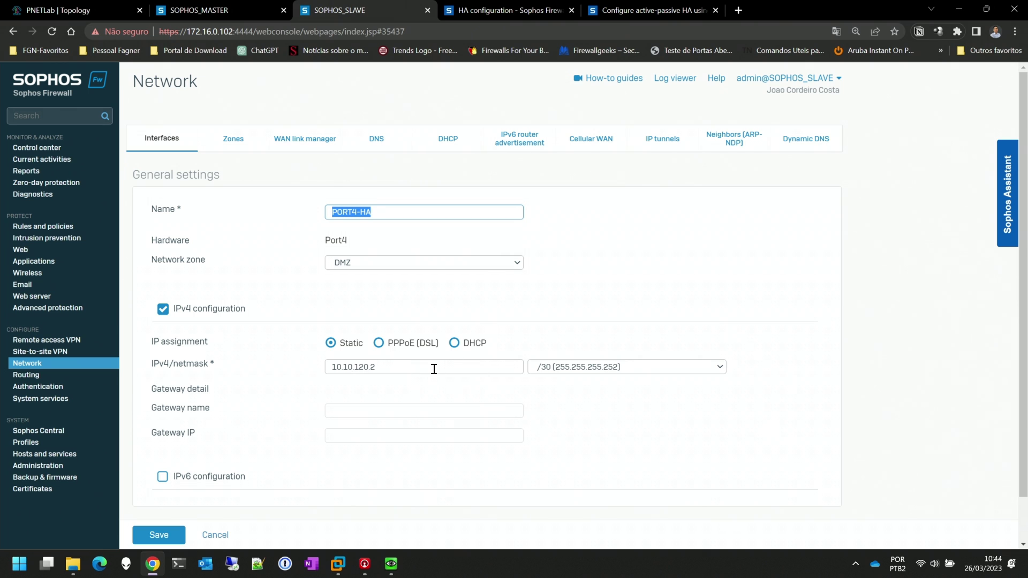
left_click(219, 535)
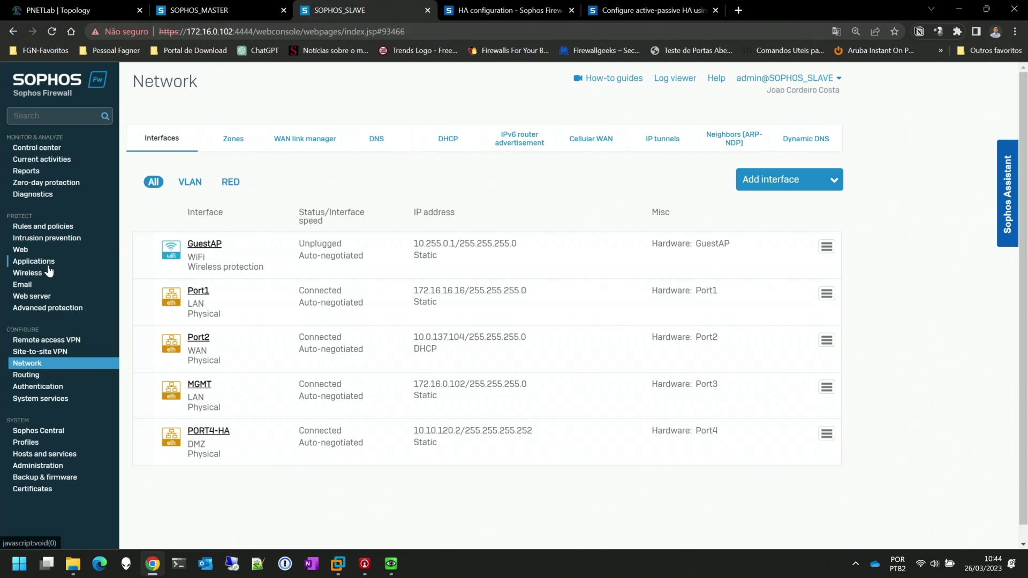
From the slave, ping the master's HA address 10.10.120.1 via PORT4-HA
left_click(42, 194)
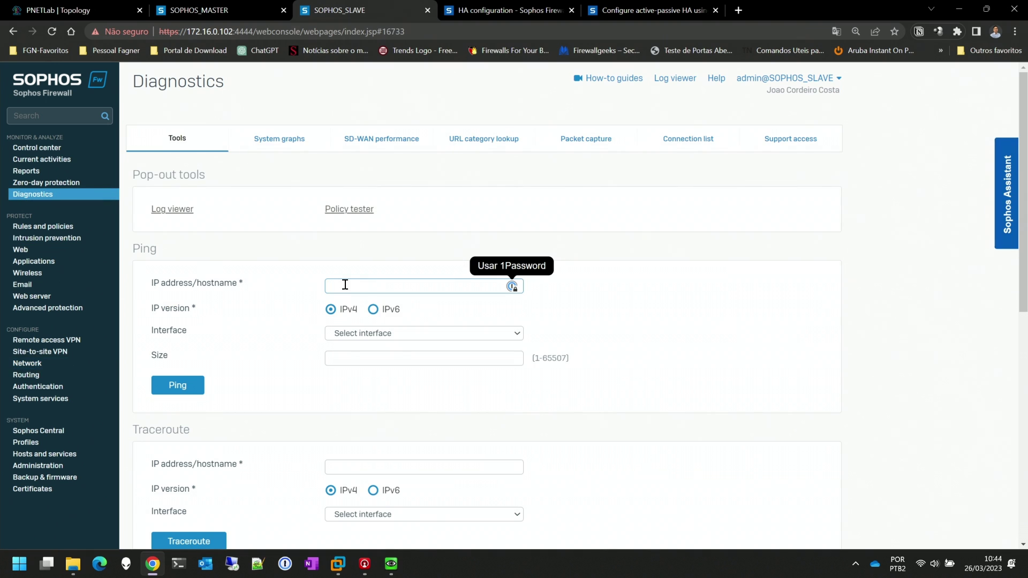
type("10.10.120.1")
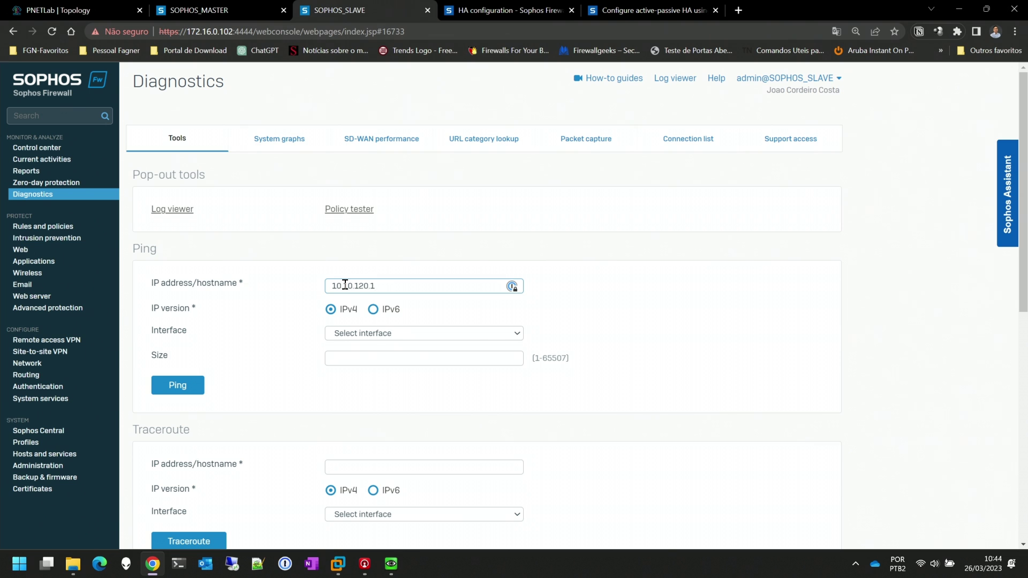
left_click(376, 337)
left_click(384, 370)
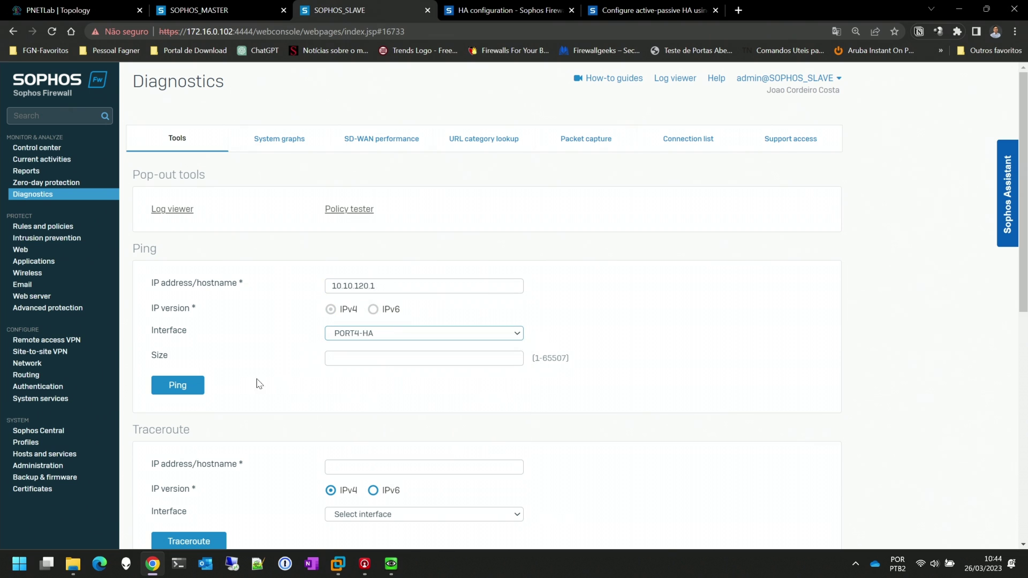
left_click(192, 389)
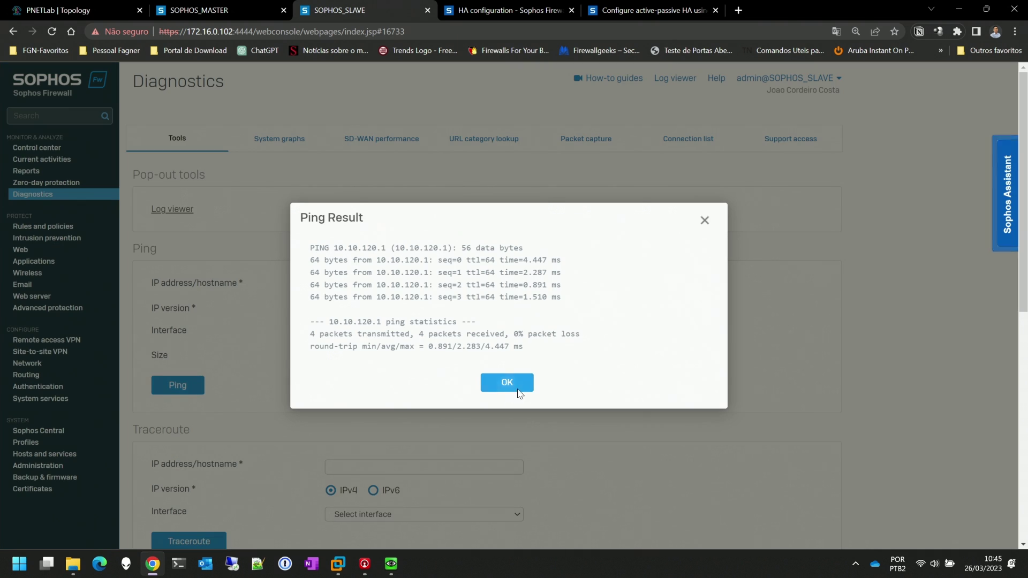
left_click(506, 382)
From the master, ping the peer HA address 10.10.120.2 via PORT4-HA
left_click(247, 11)
left_click(32, 194)
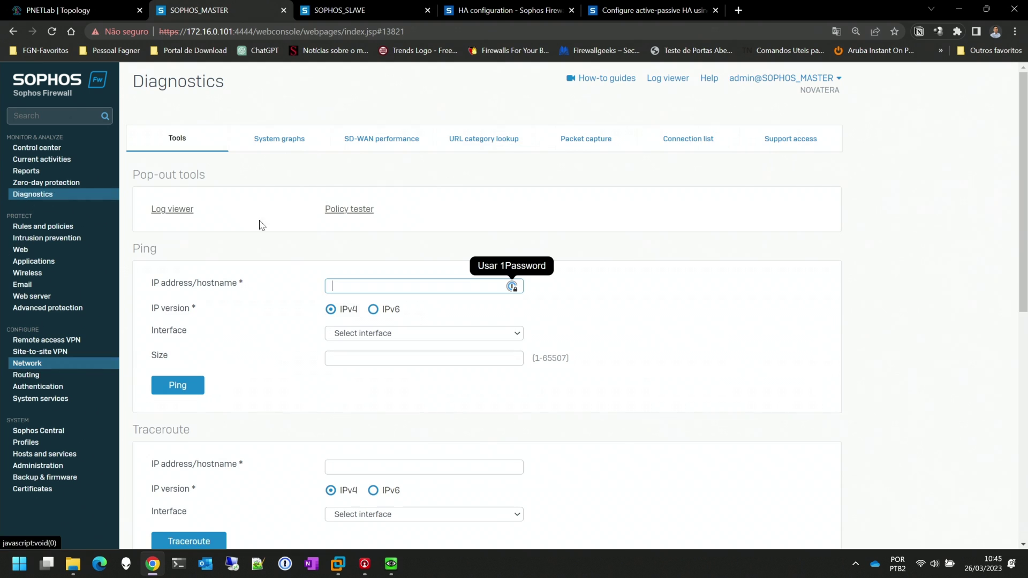
type("10")
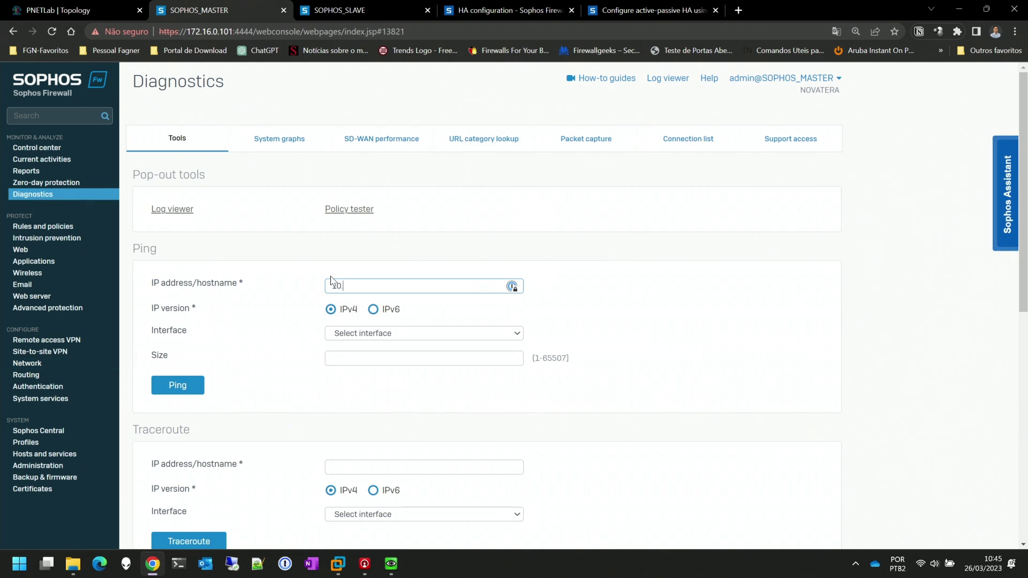
type(".10.1202")
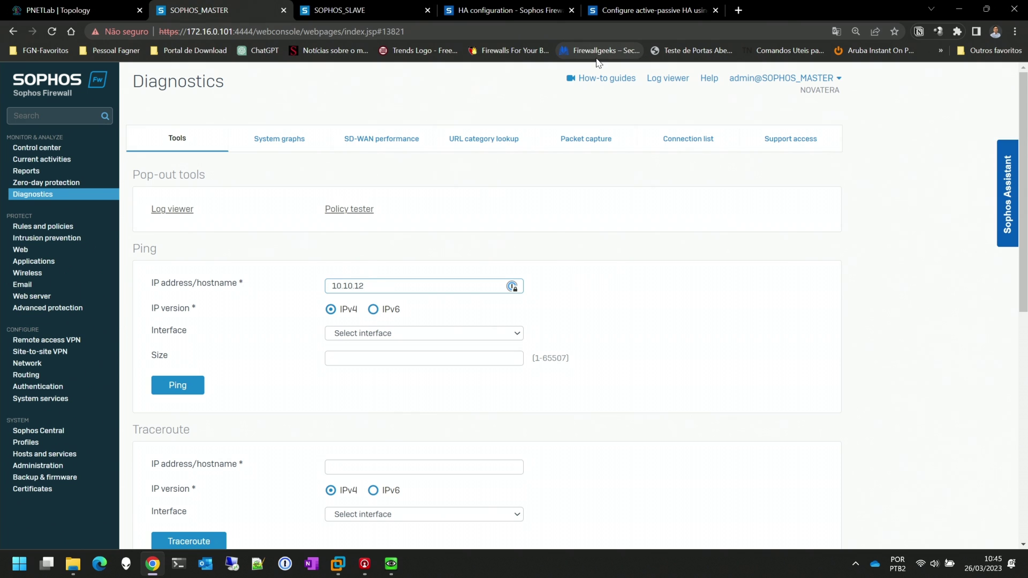
left_click(426, 333)
left_click(403, 371)
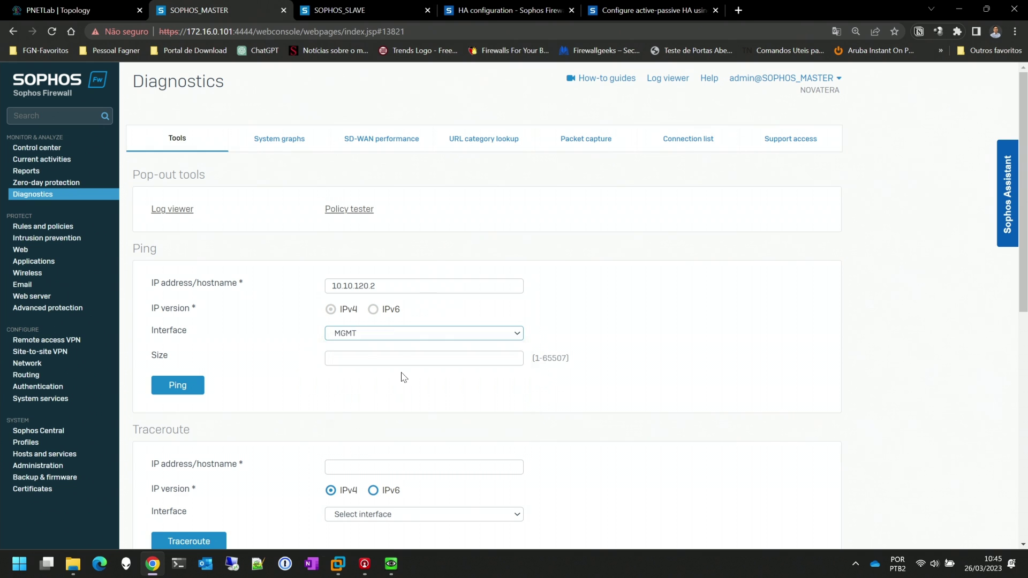
left_click(391, 332)
left_click(374, 380)
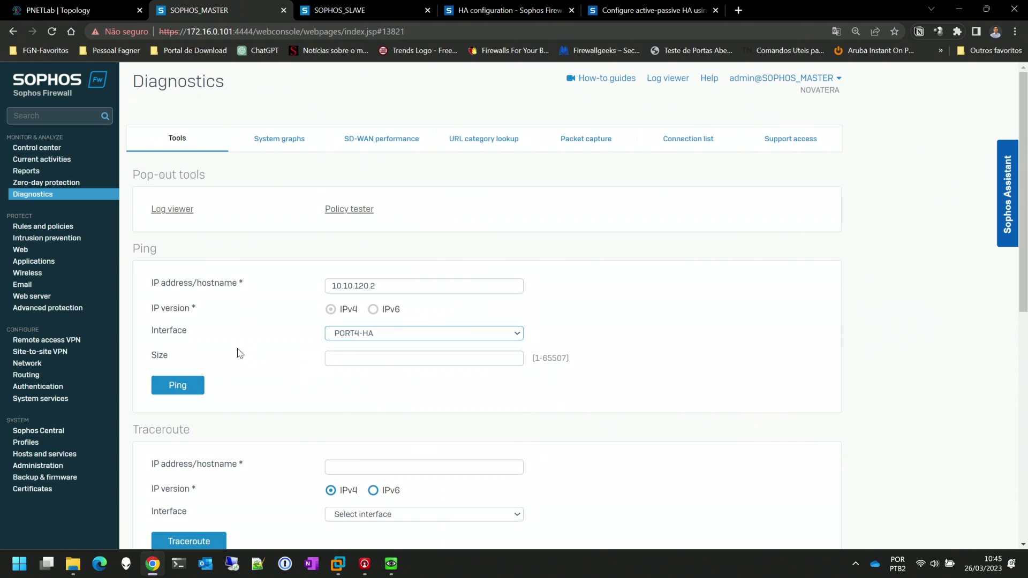
left_click(196, 386)
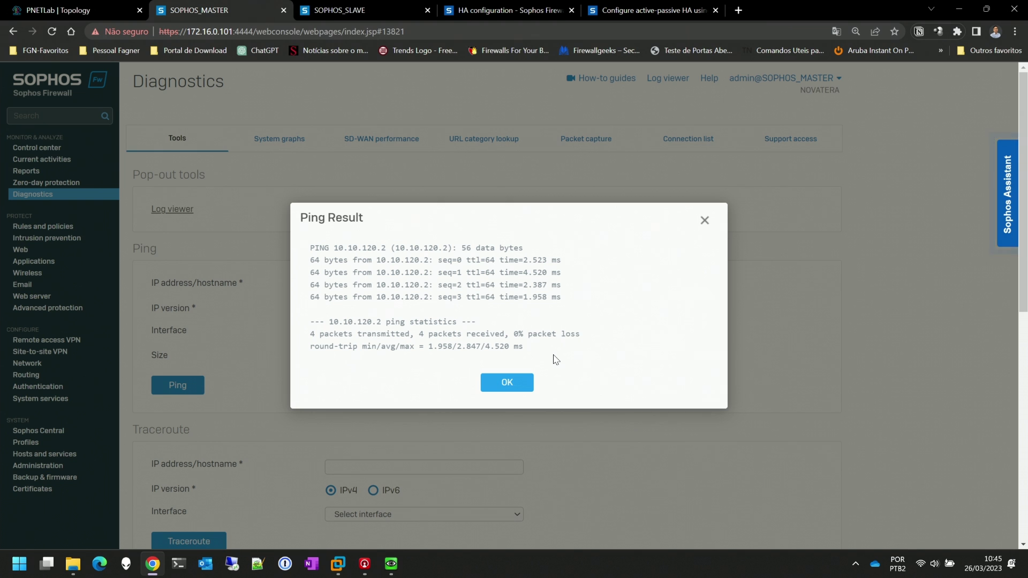
left_click(507, 382)
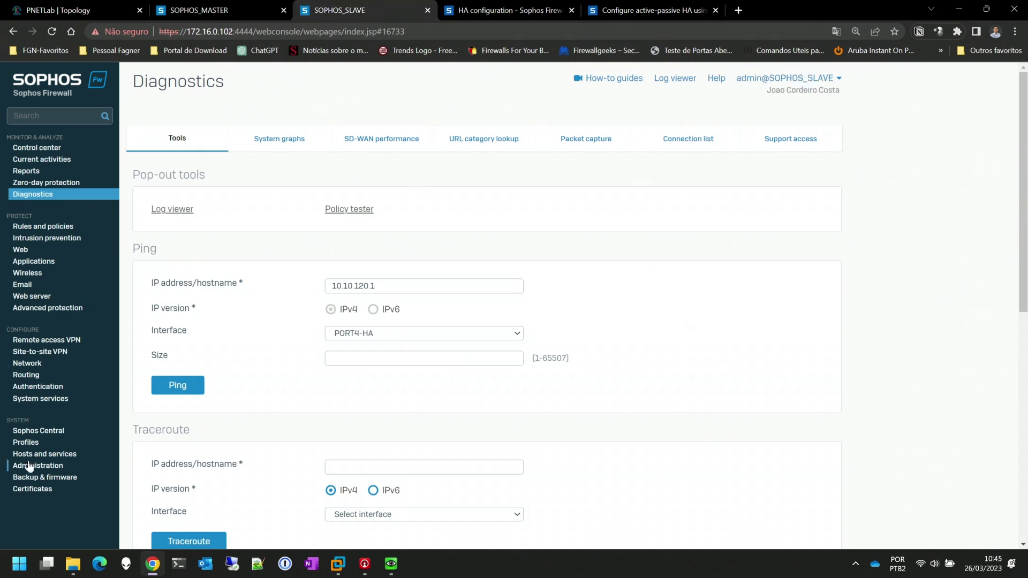
Configure the slave as Auxiliary in Interactive mode with PORT4-HA as dedicated HA link, and save
left_click(53, 398)
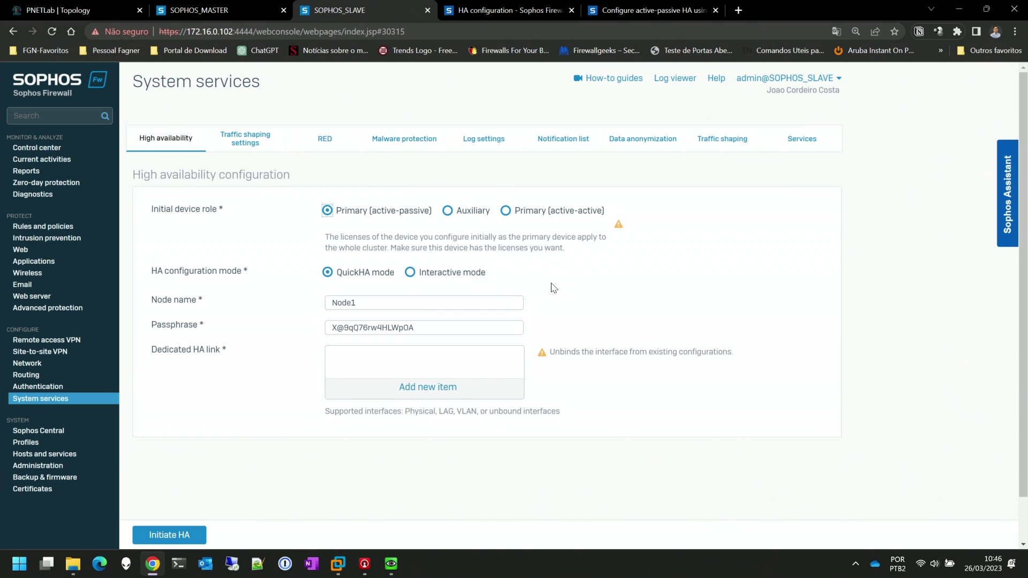
left_click(446, 211)
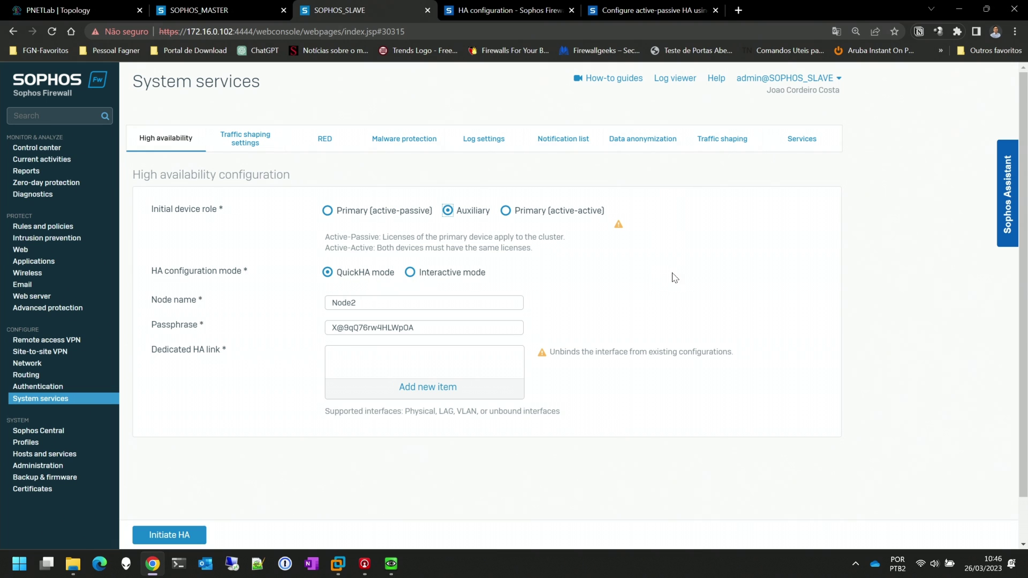
left_click(411, 272)
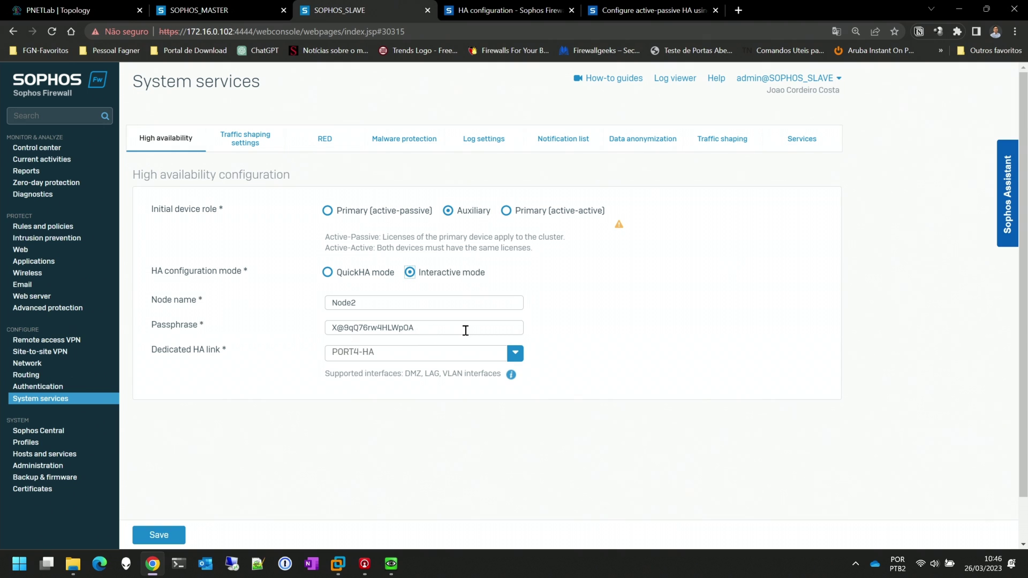
left_click_drag(465, 330, 238, 313)
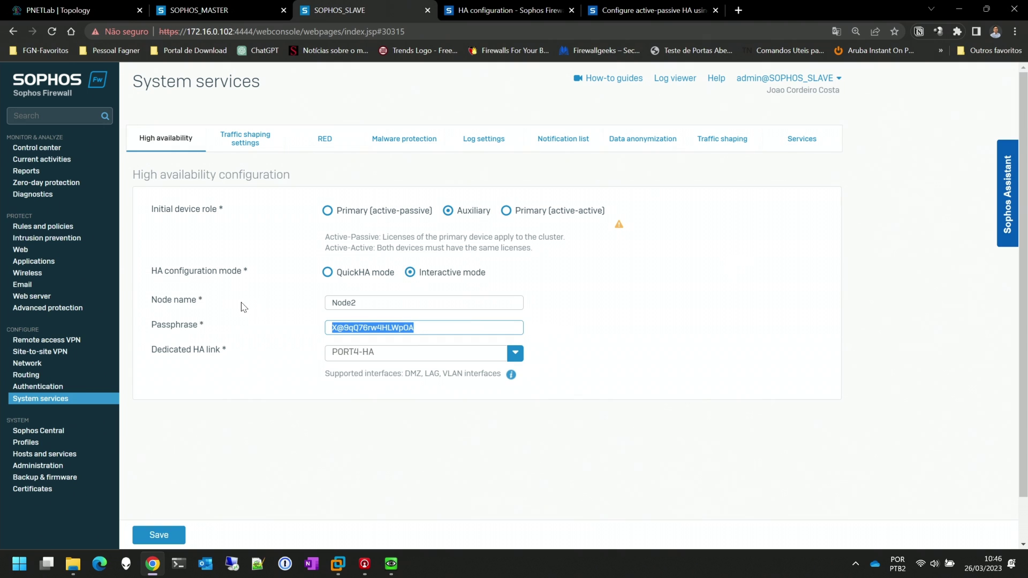
left_click(624, 338)
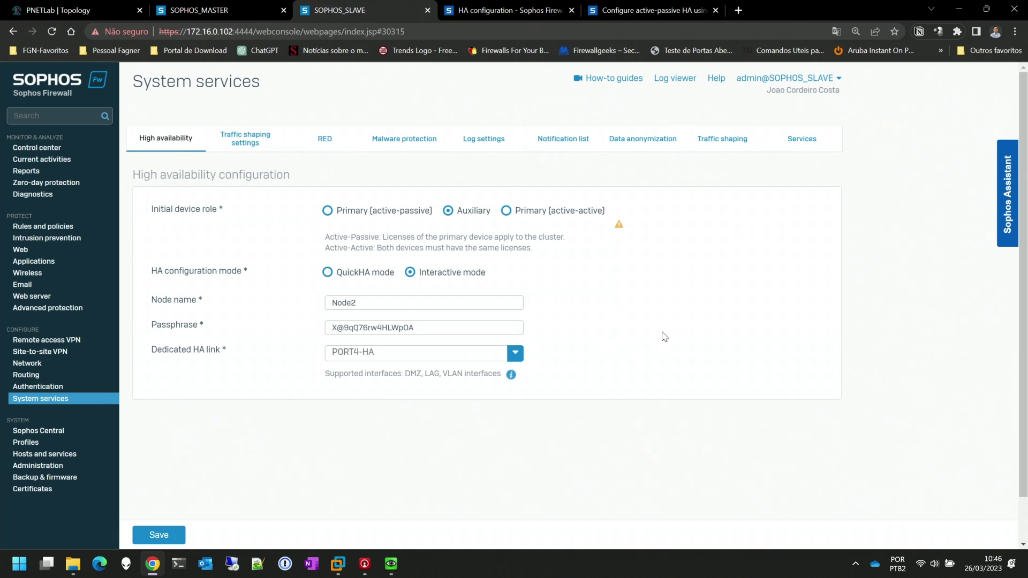
left_click(513, 360)
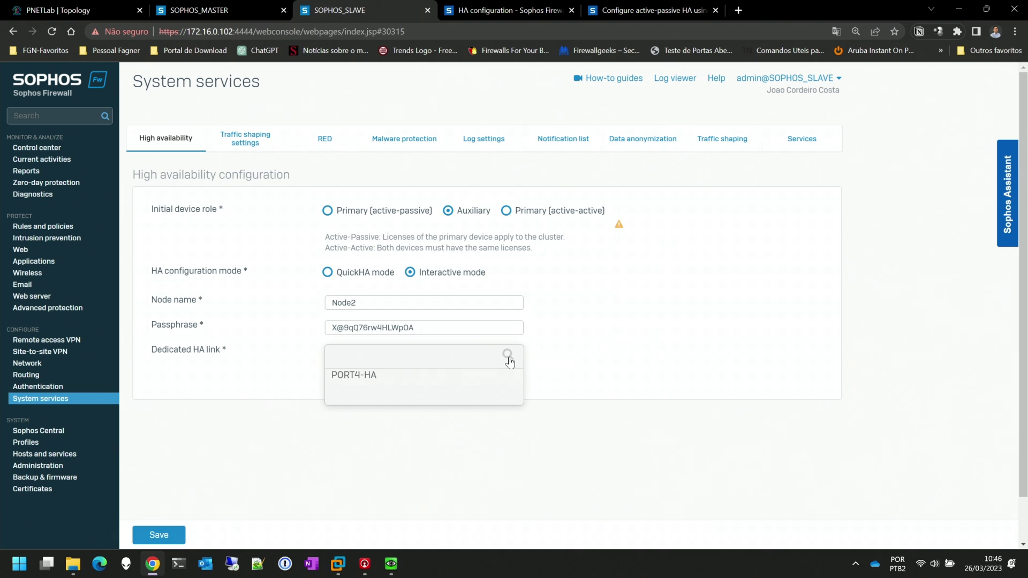
left_click(369, 377)
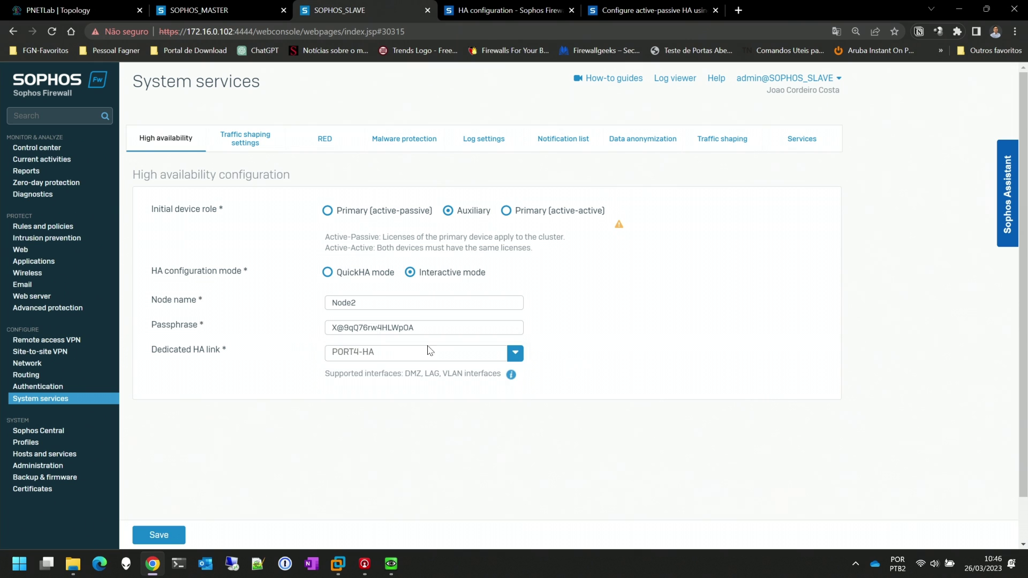
left_click(171, 524)
left_click(480, 346)
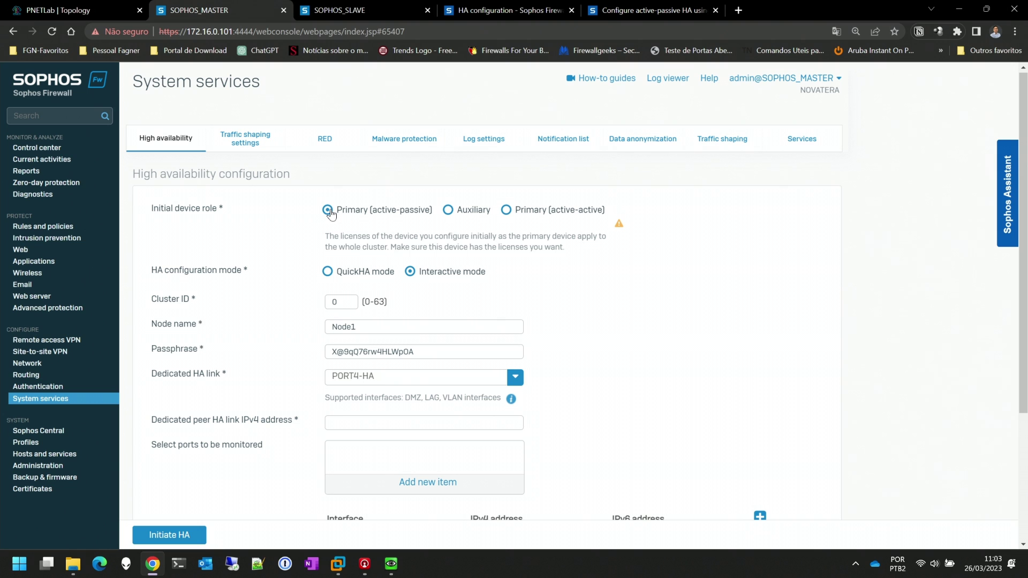
left_click(327, 272)
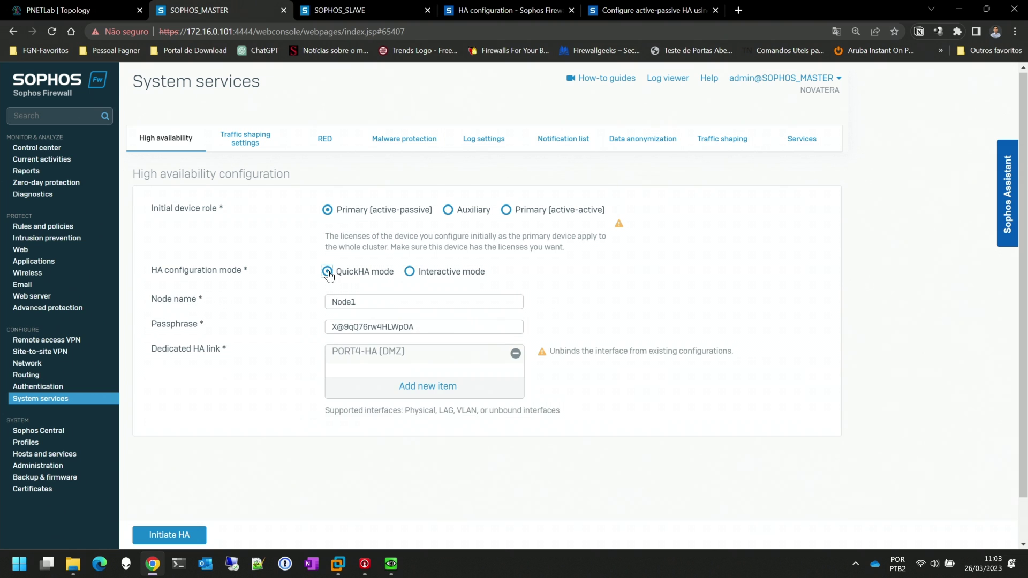
left_click(409, 271)
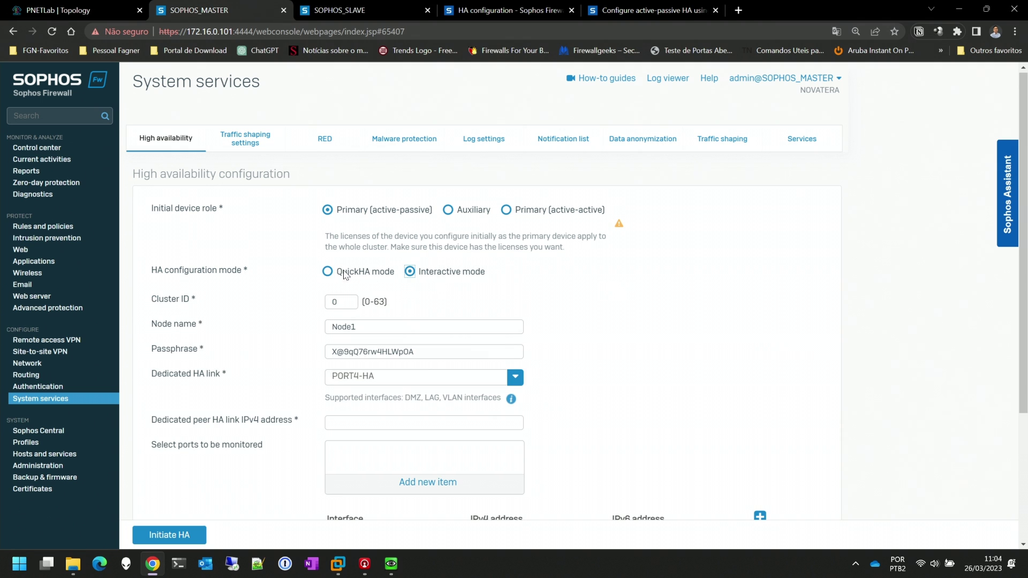
left_click(343, 271)
left_click(410, 273)
scroll(433, 375, "down", 3)
scroll(415, 389, "up", 3)
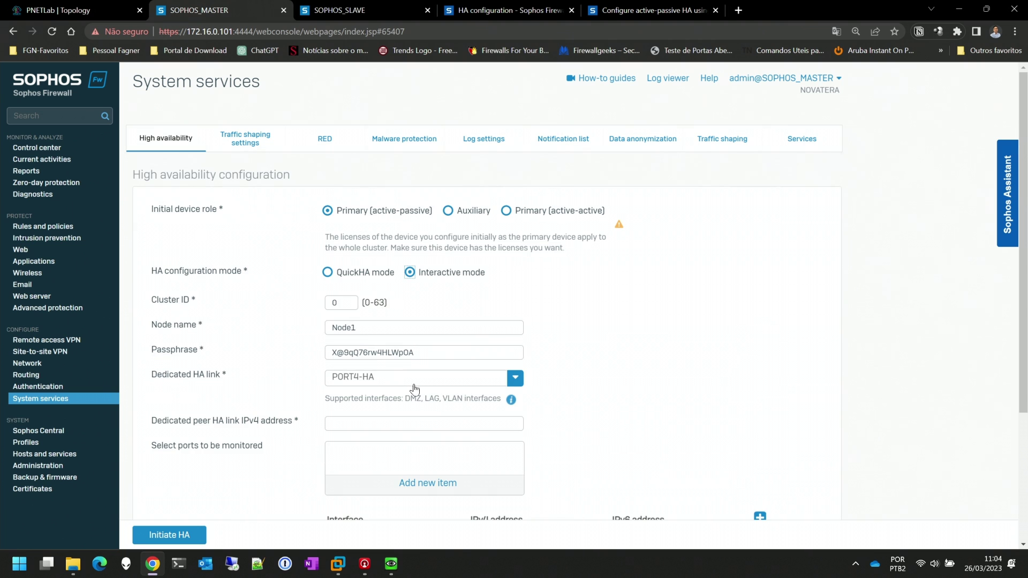
left_click(328, 273)
left_click(411, 272)
left_click(328, 272)
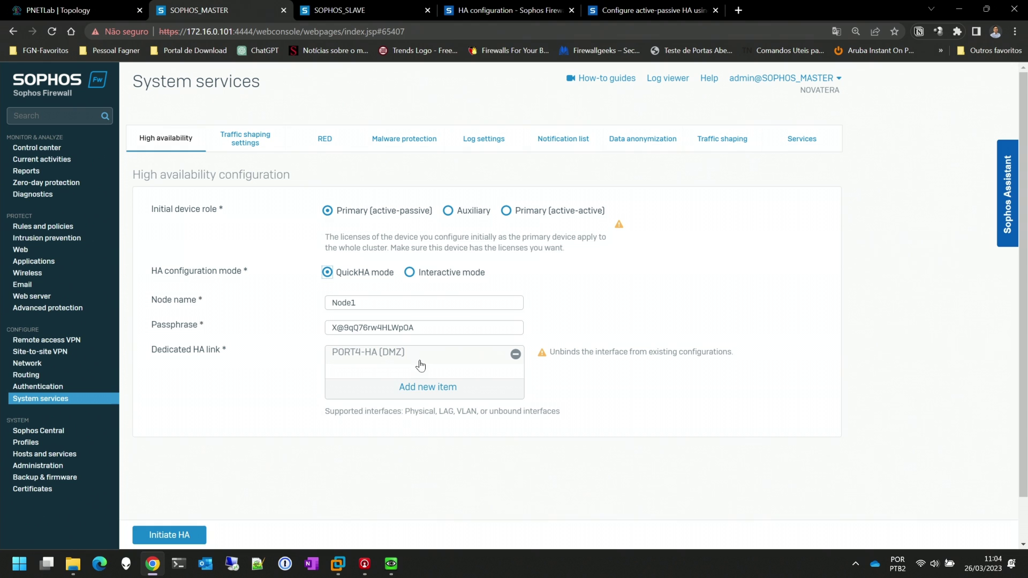
left_click(410, 273)
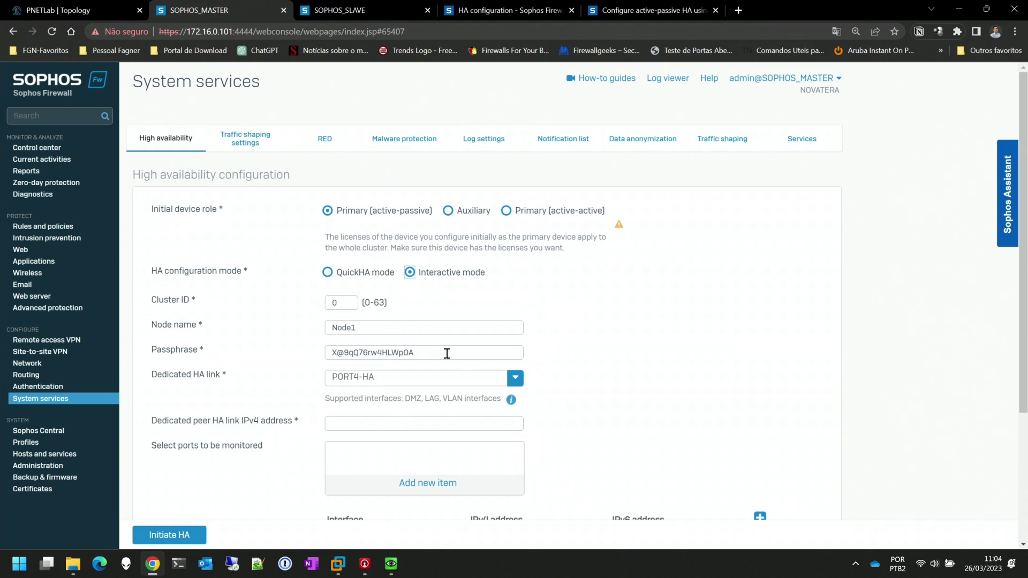
left_click_drag(446, 353, 289, 345)
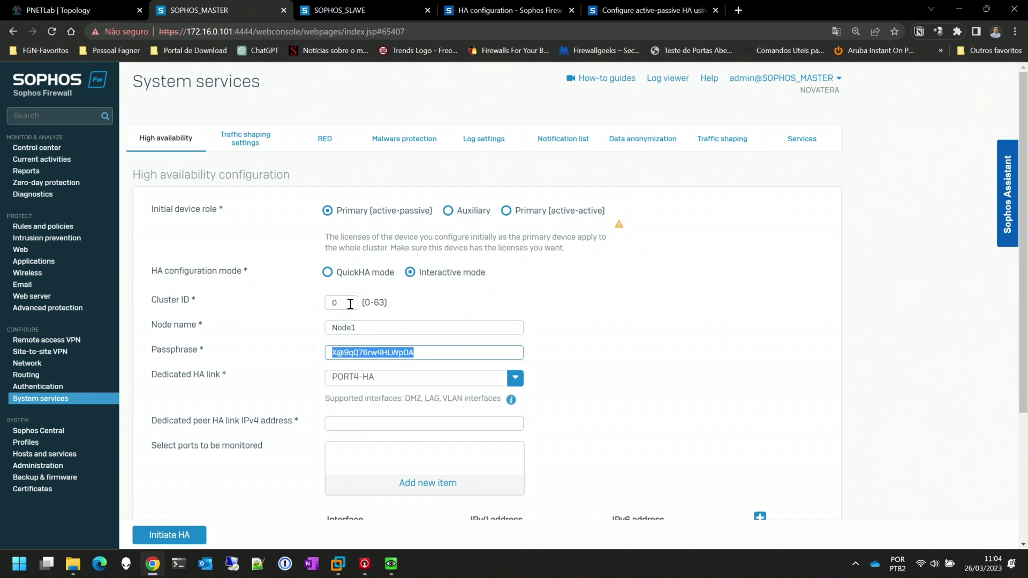
left_click_drag(350, 304, 310, 303)
left_click(527, 307)
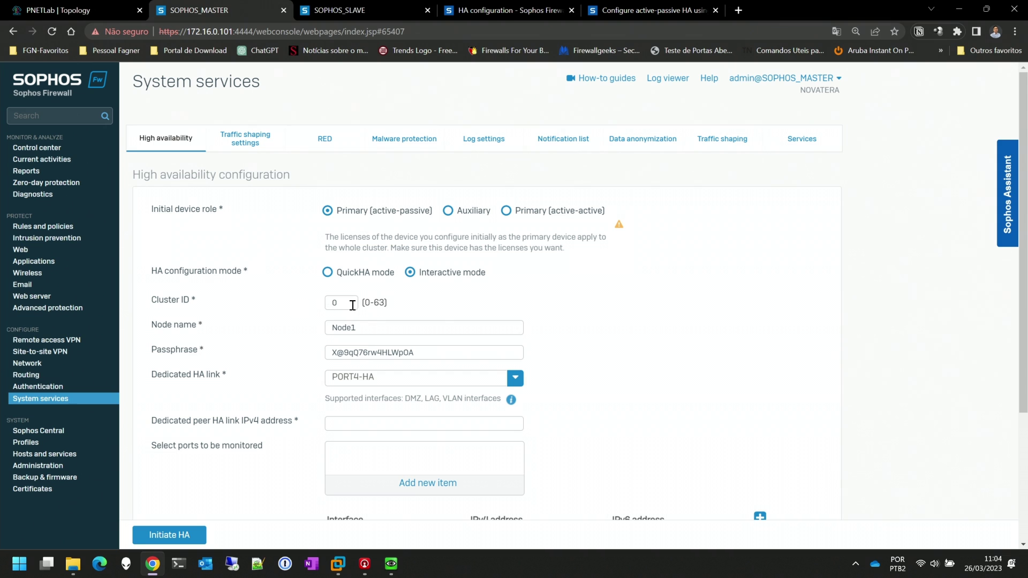
left_click_drag(352, 305, 320, 306)
left_click_drag(387, 326, 311, 326)
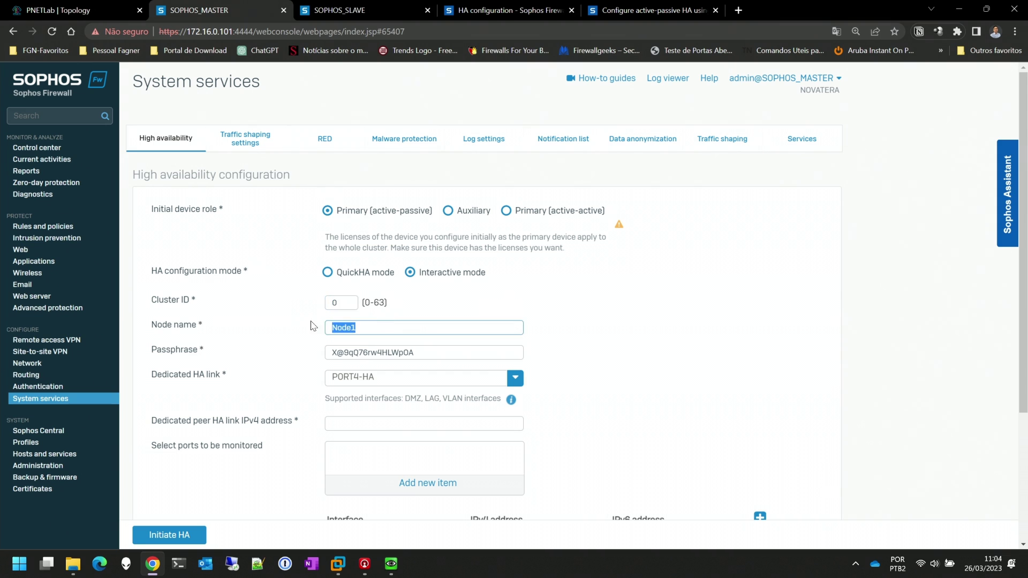
Compare the slave's node name Node2 and the passphrase against the master's HA form
left_click(366, 9)
left_click_drag(361, 350, 330, 349)
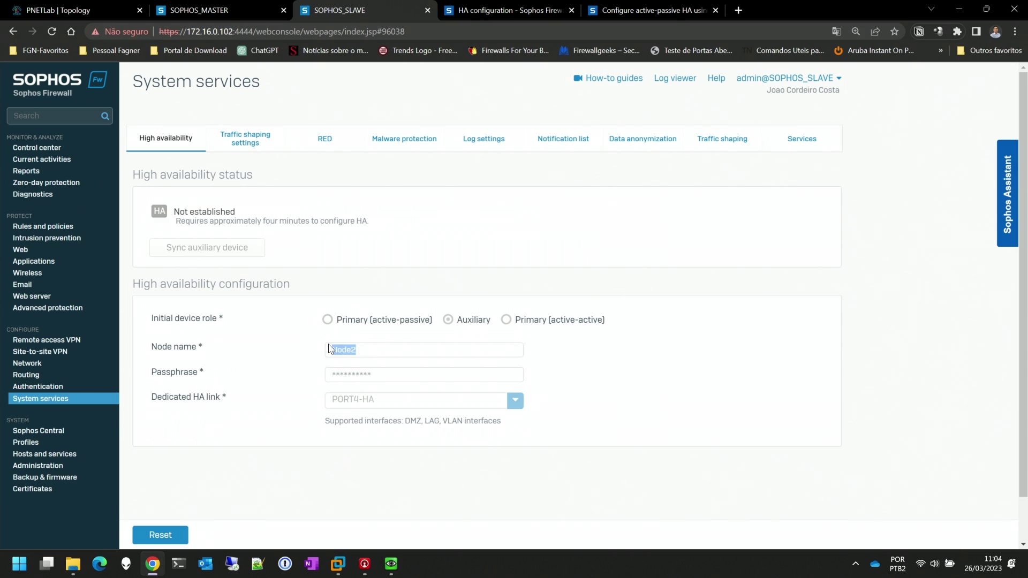
left_click(229, 15)
left_click(643, 342)
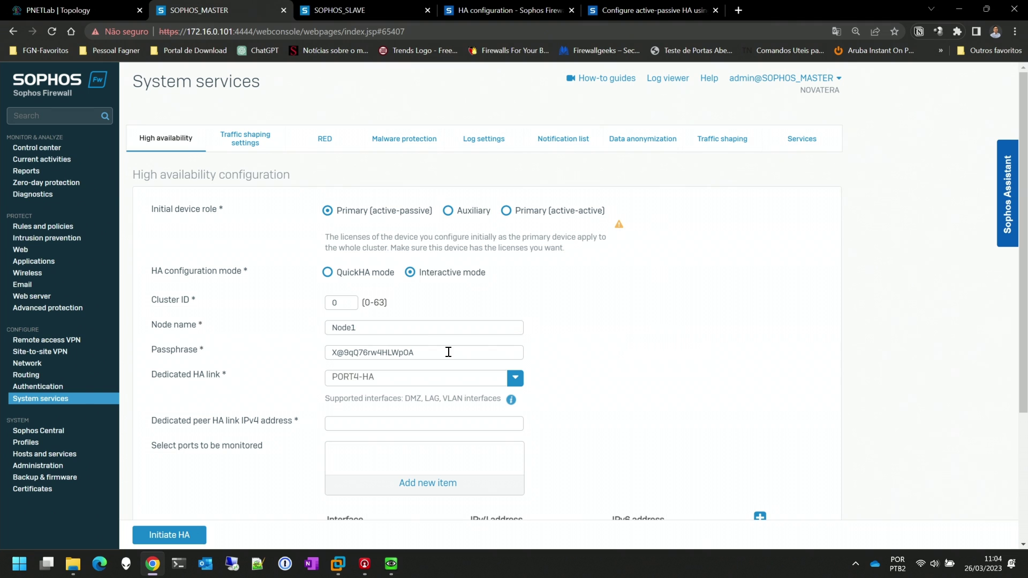
left_click_drag(442, 354, 326, 345)
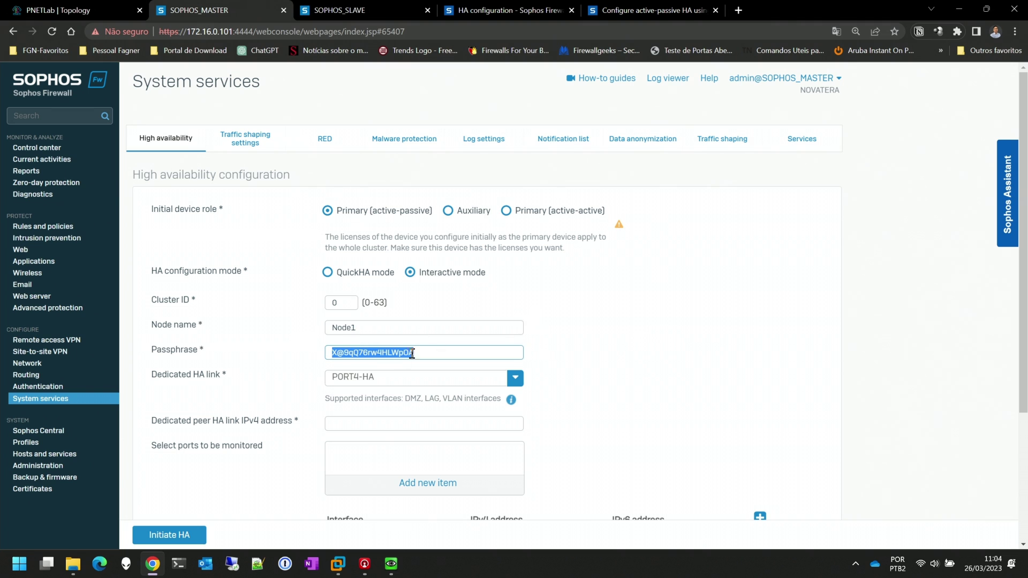
left_click(648, 312)
scroll(464, 249, "down", 2)
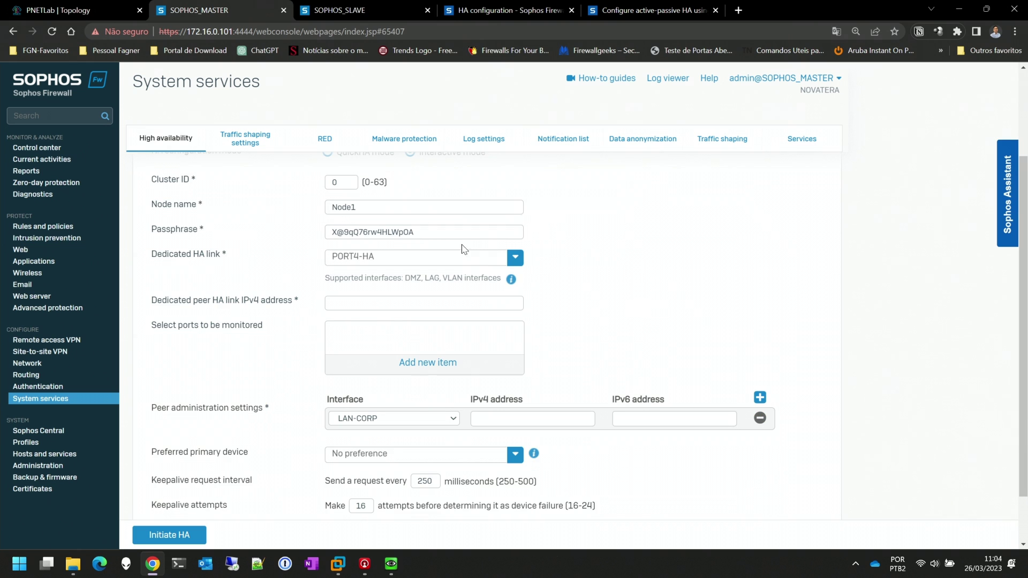
scroll(571, 275, "up", 2)
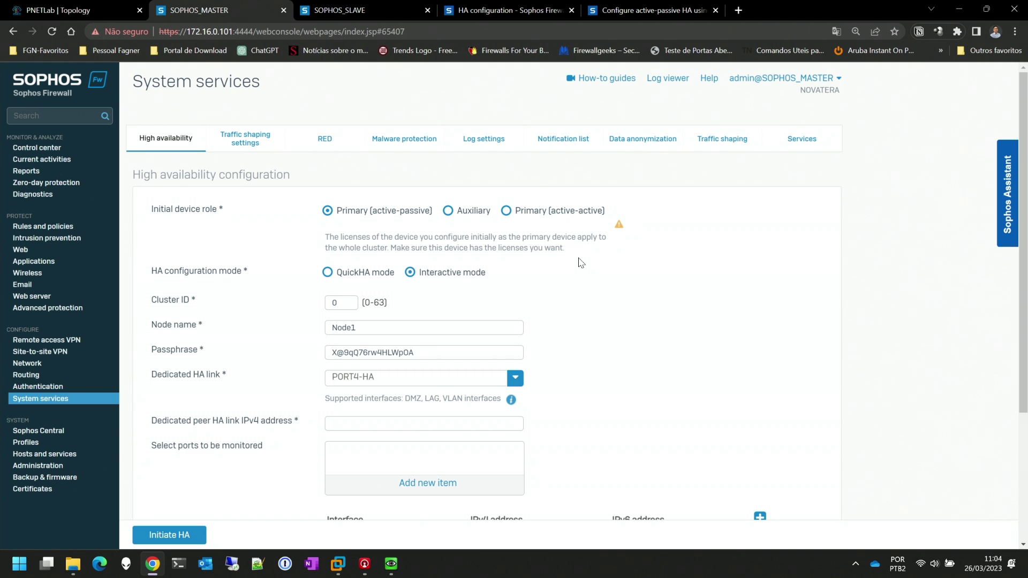
After checking the lab topology, bring up the master's Dedicated HA link choices
left_click(113, 10)
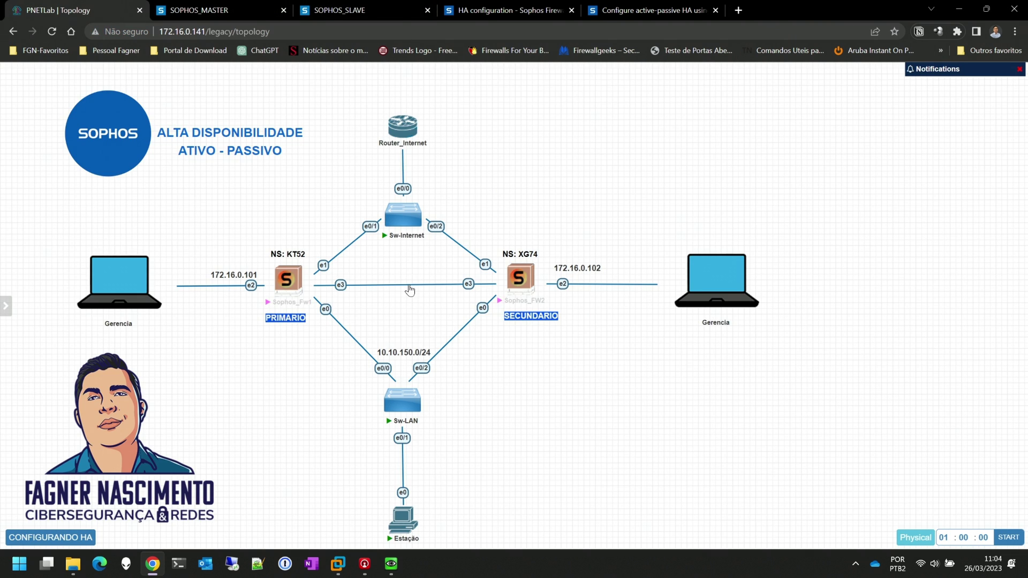
left_click(199, 10)
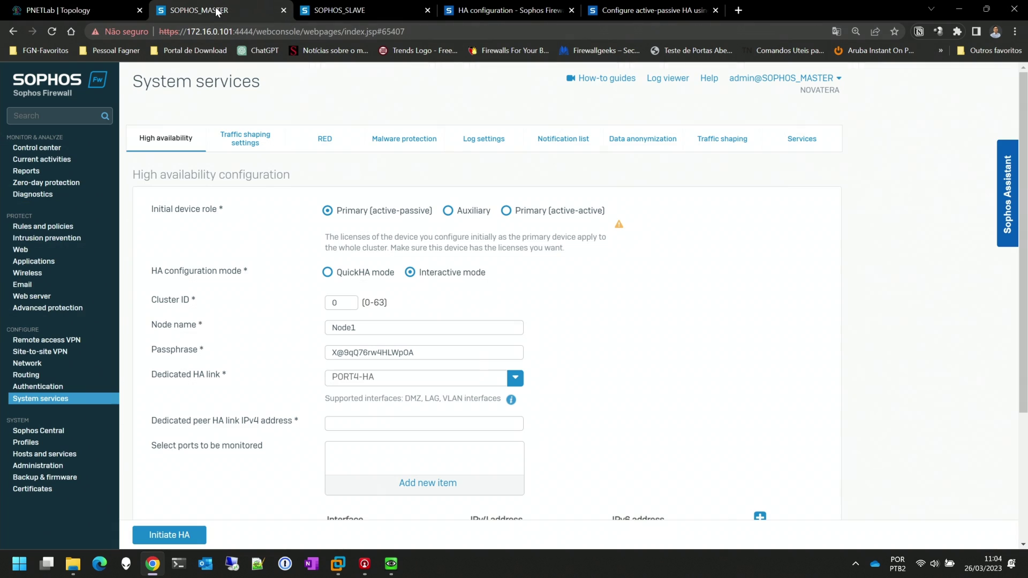
left_click(405, 382)
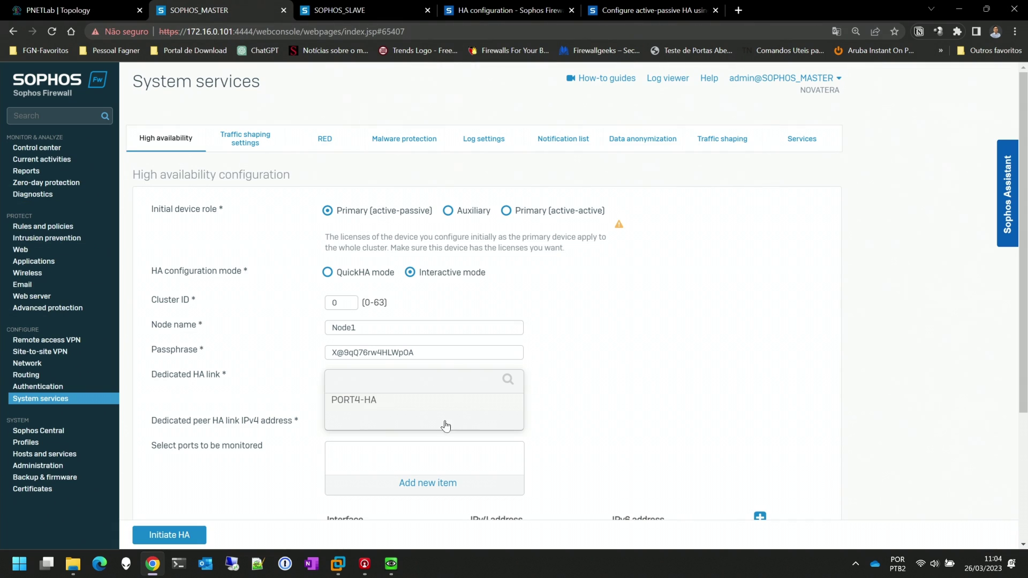
Keep PORT4-HA as the dedicated HA link and enter peer HA IPv4 10.10.120.2
left_click(369, 406)
scroll(643, 325, "down", 3)
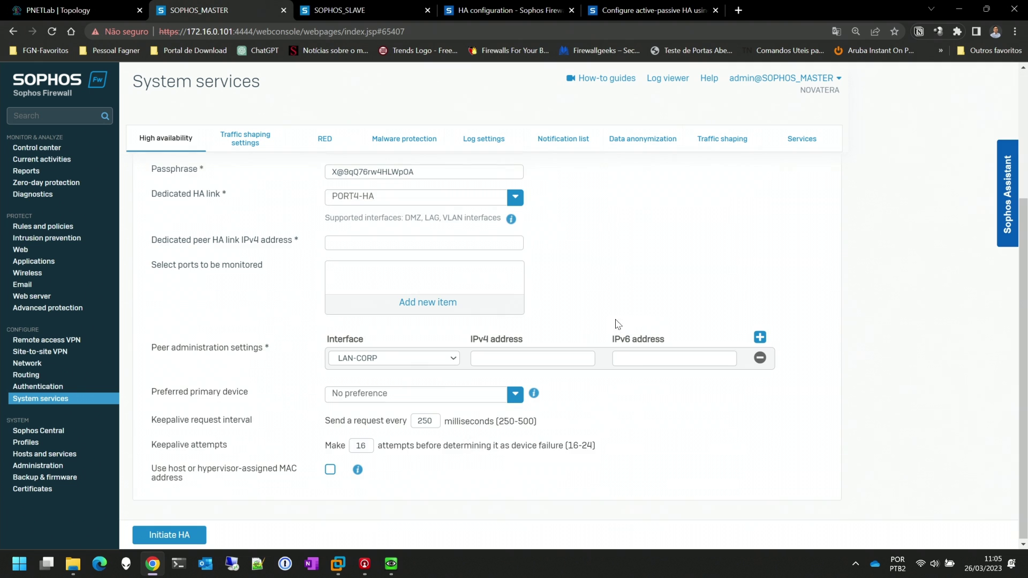
left_click(361, 242)
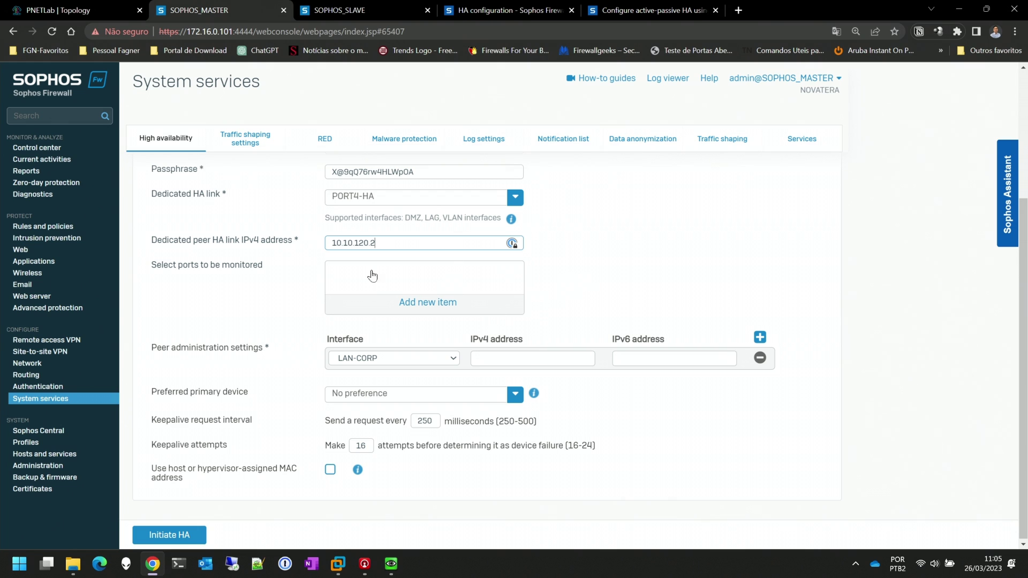
Add LAN-CORP as a monitored port and apply it, then view the slave's console
left_click(427, 302)
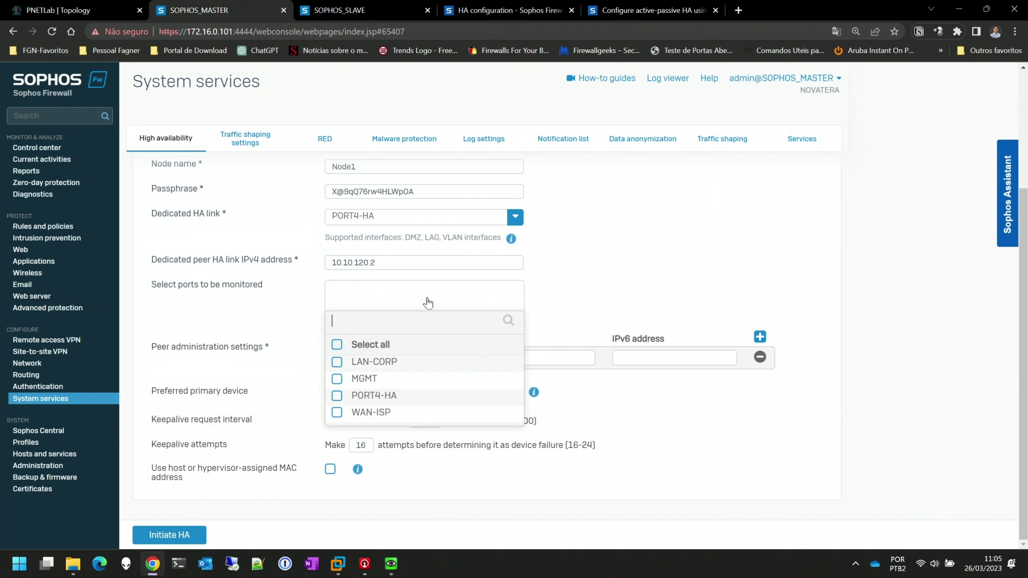
left_click(338, 364)
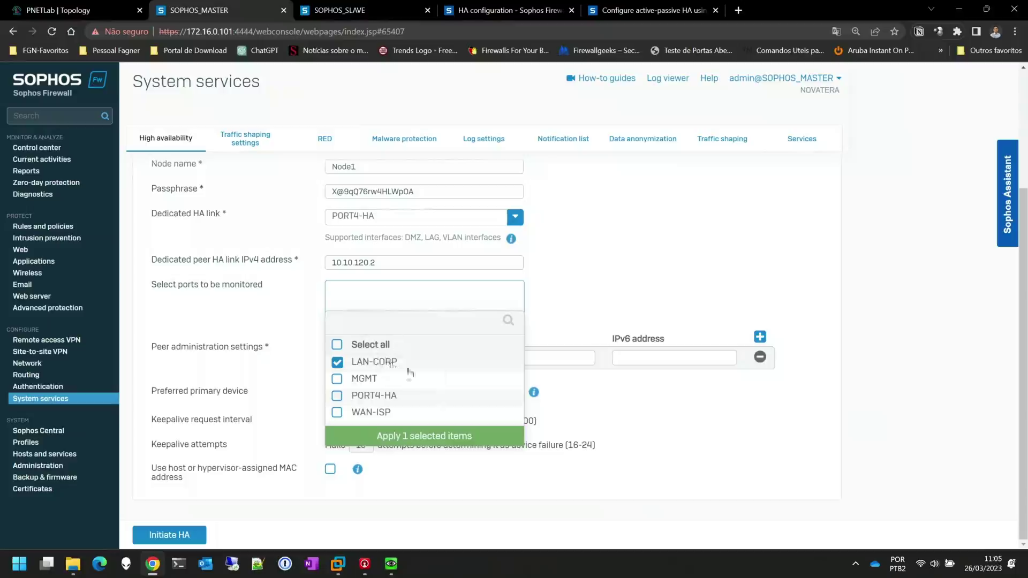
left_click(436, 436)
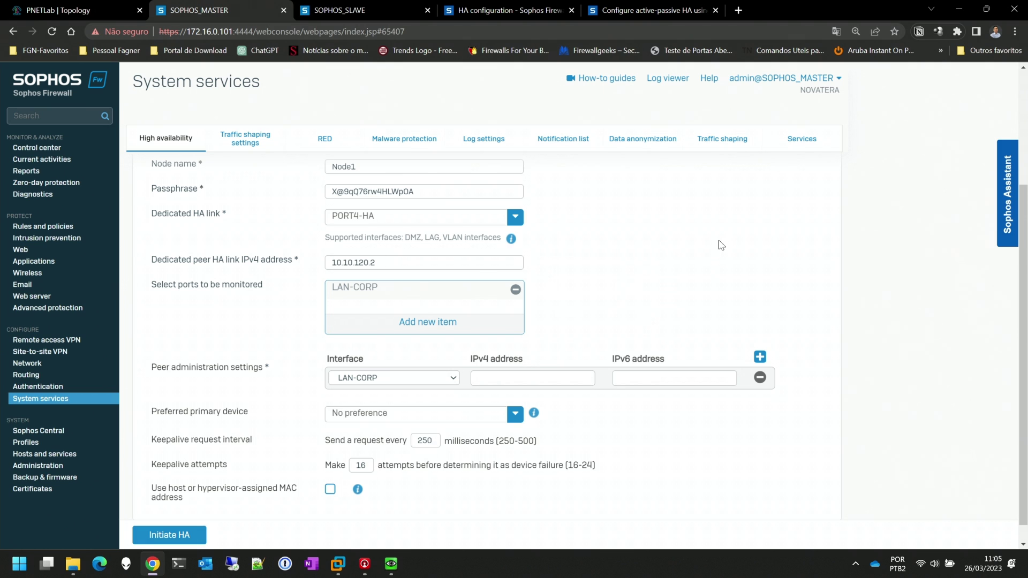
scroll(182, 312, "down", 1)
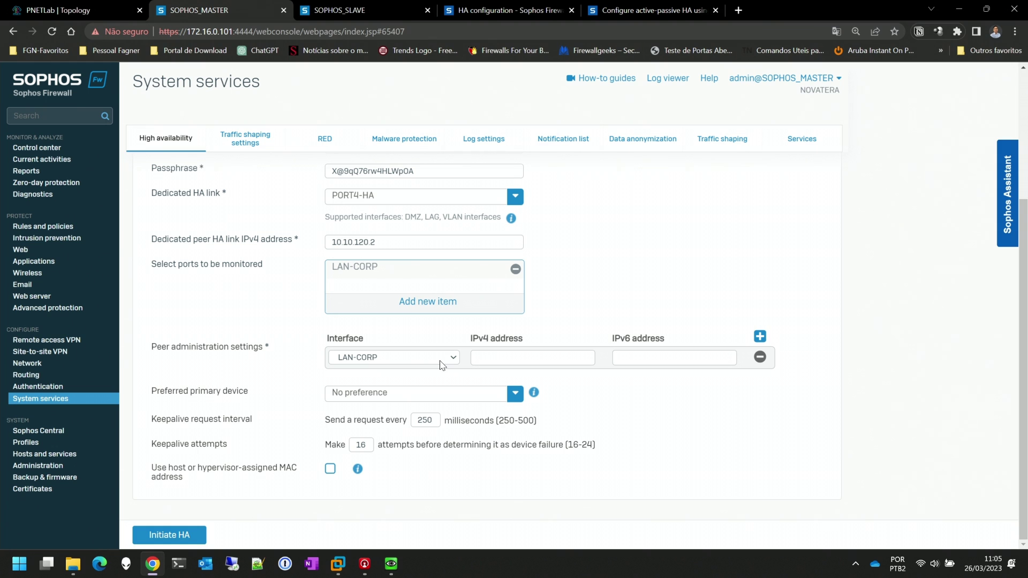
left_click(353, 11)
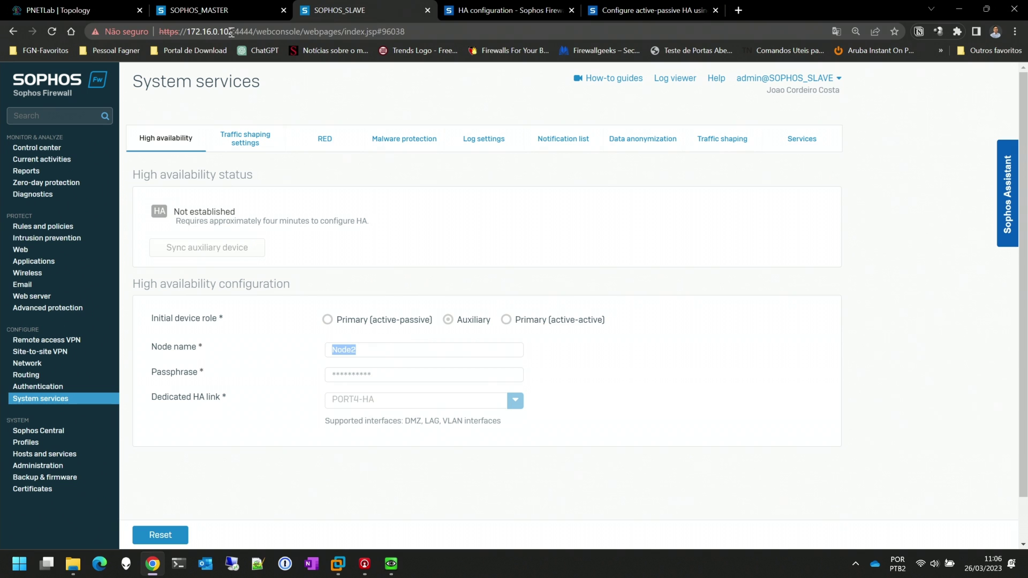
Copy the slave's address 172.16.0.102 from its browser URL
left_click_drag(233, 32, 187, 35)
right_click(201, 31)
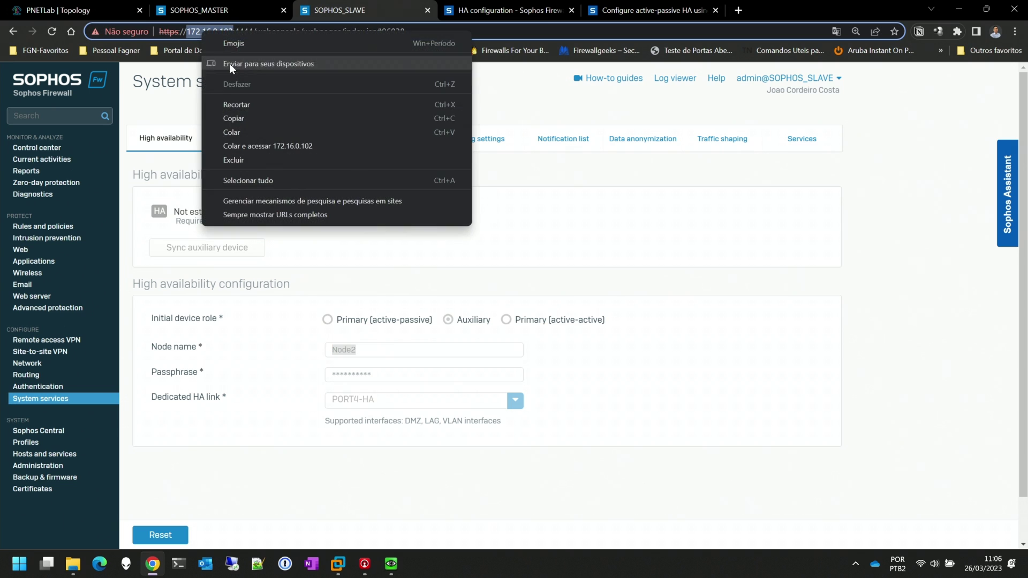
left_click(238, 117)
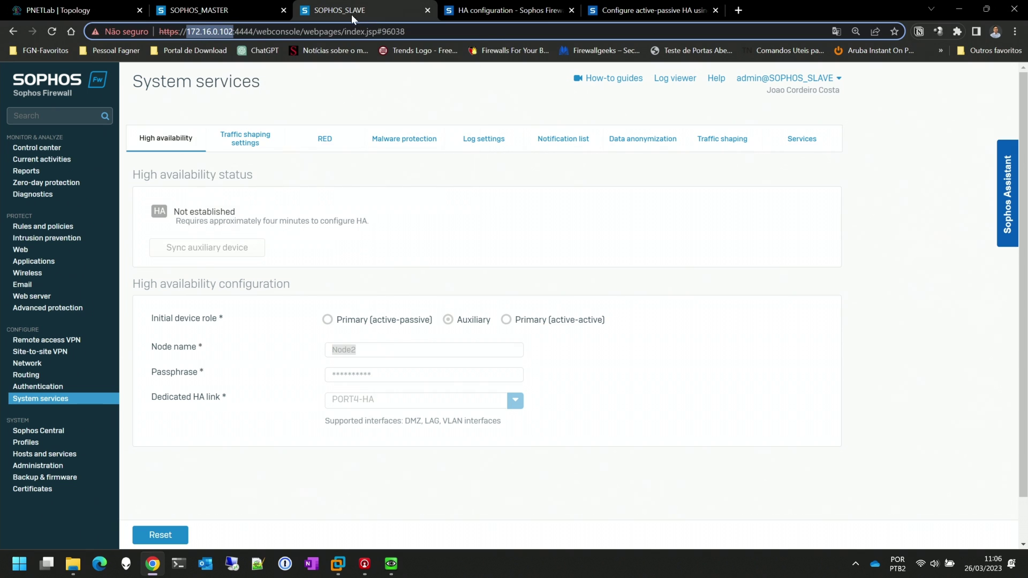
On the master, set peer administration interface MGMT with pasted IPv4 172.16.0.102
left_click(80, 12)
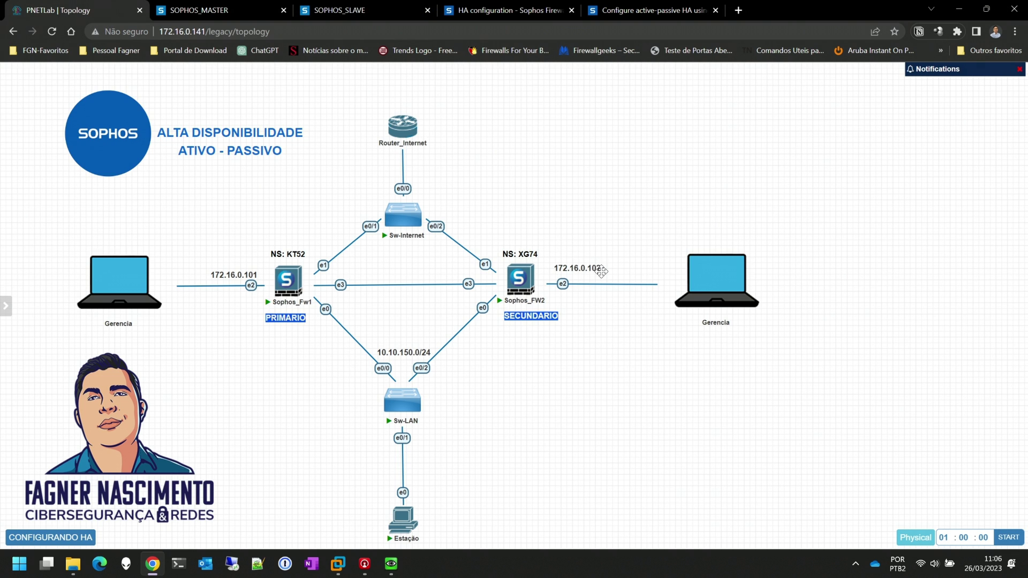
left_click(240, 12)
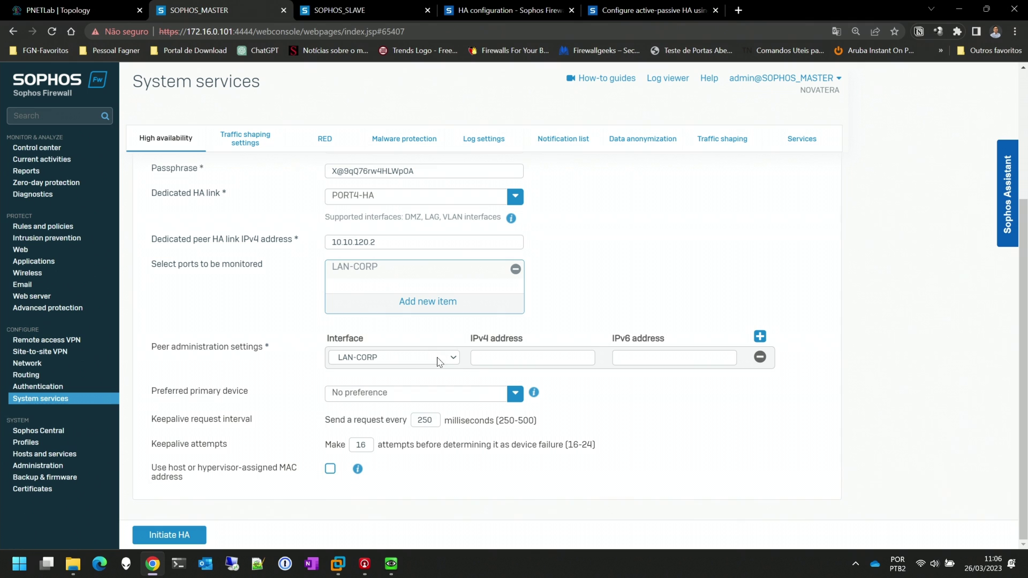
left_click(450, 358)
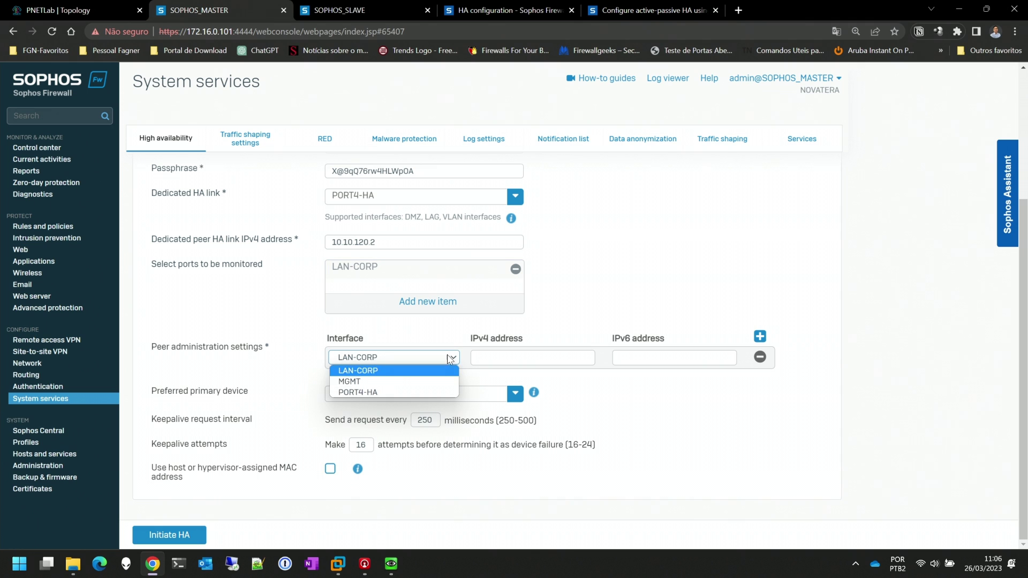
left_click(356, 382)
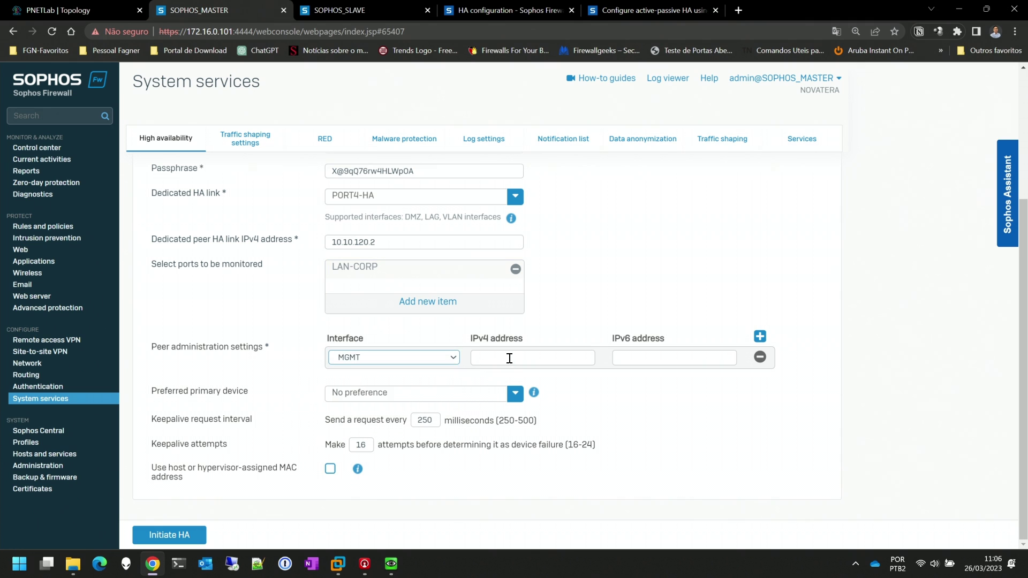
left_click(506, 357)
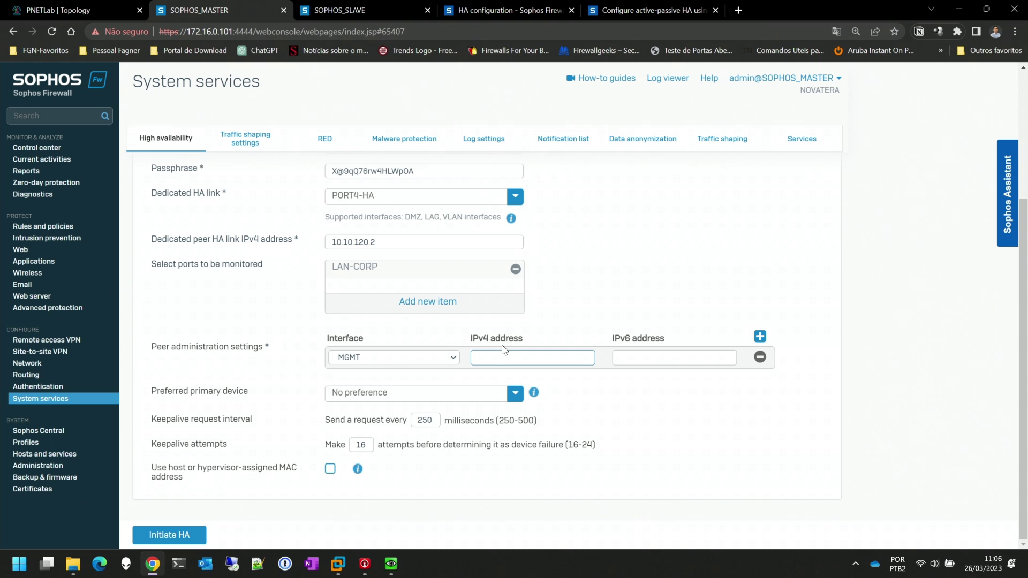
key("ctrl+v")
left_click(634, 226)
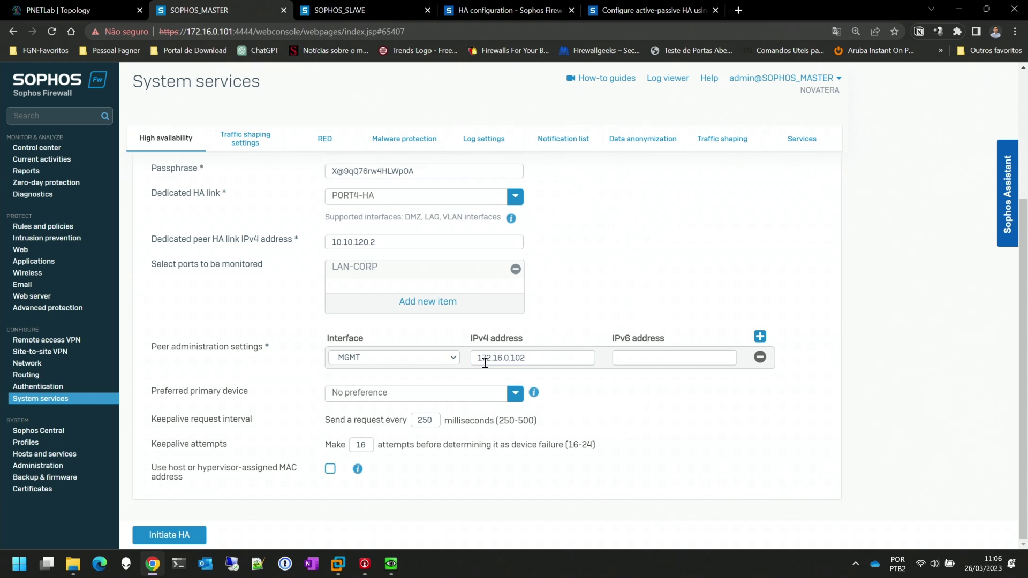
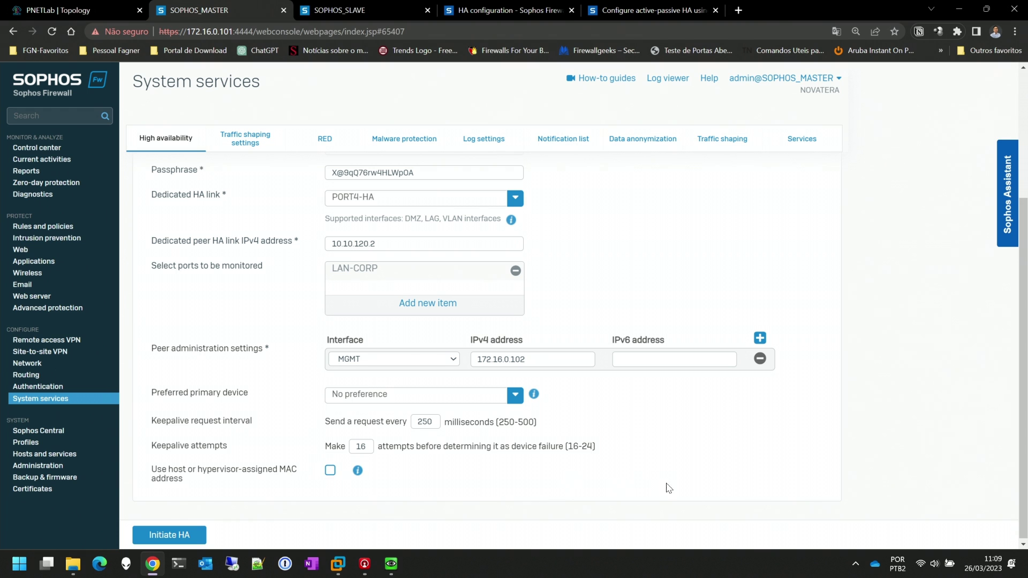
Initiate HA on the master with link PORT4-HA, peer 10.10.120.2, LAN-CORP monitored and MGMT 172.16.0.102
left_click(166, 535)
Confirm making the master the primary device and glance at the SOPHOS_SLAVE console's HA status
left_click(480, 340)
left_click(370, 10)
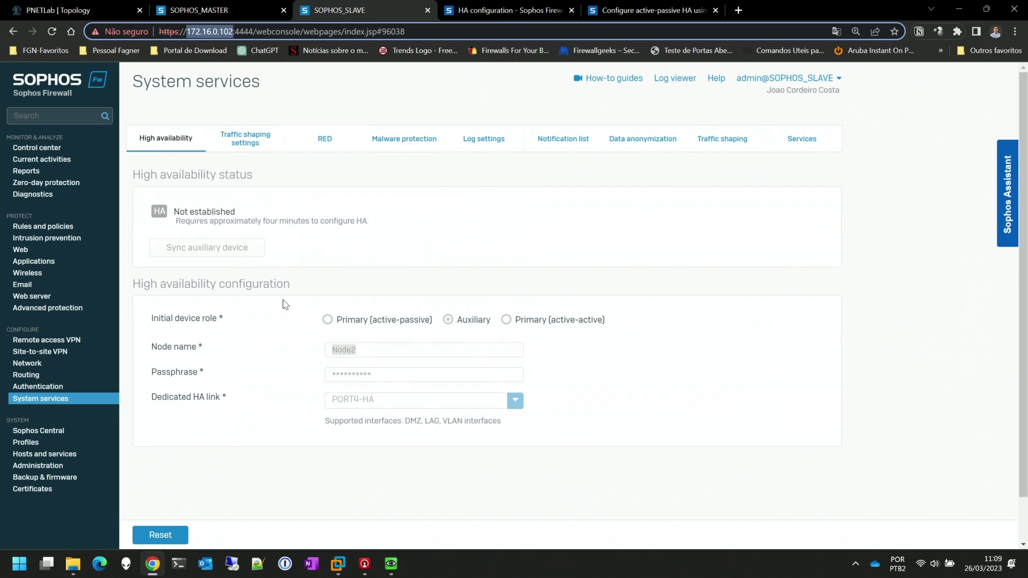
left_click(258, 14)
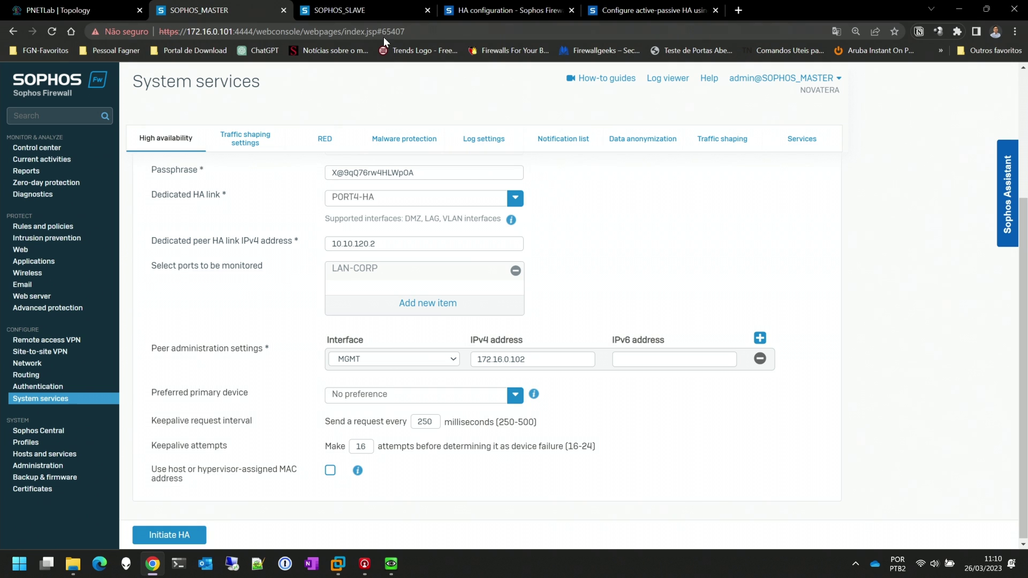
Reload the SOPHOS_SLAVE console page so it shows the firewall login page
left_click(359, 10)
left_click(422, 30)
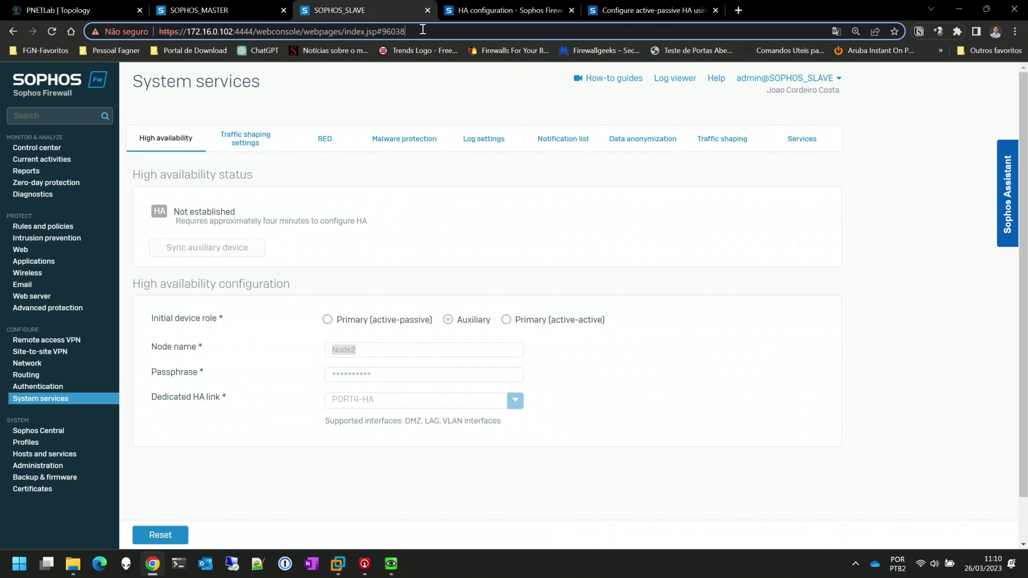
key("Return")
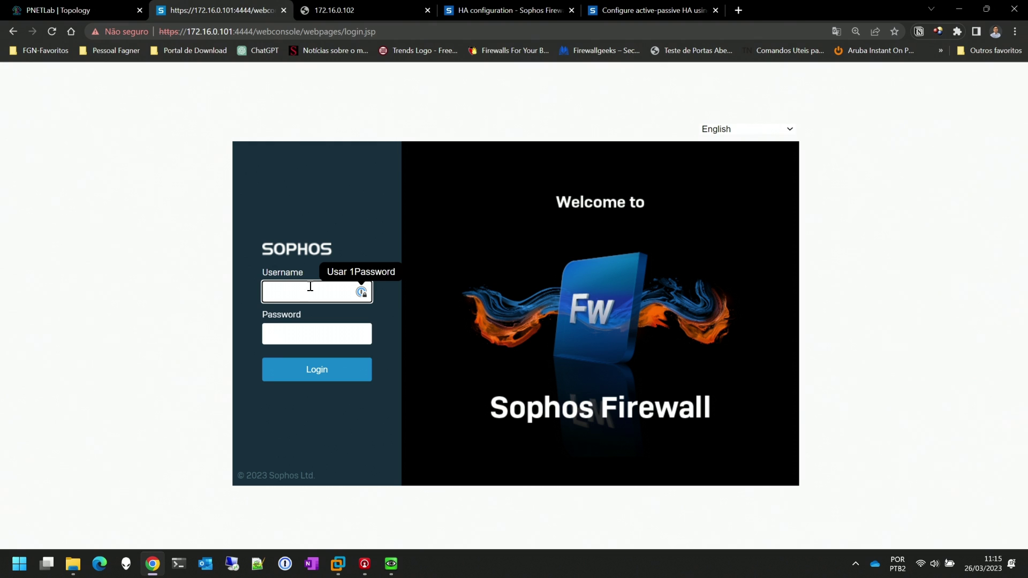
Log back in to the master console with the admin username and its password
type("admin")
key("Tab")
key("Caps_Lock")
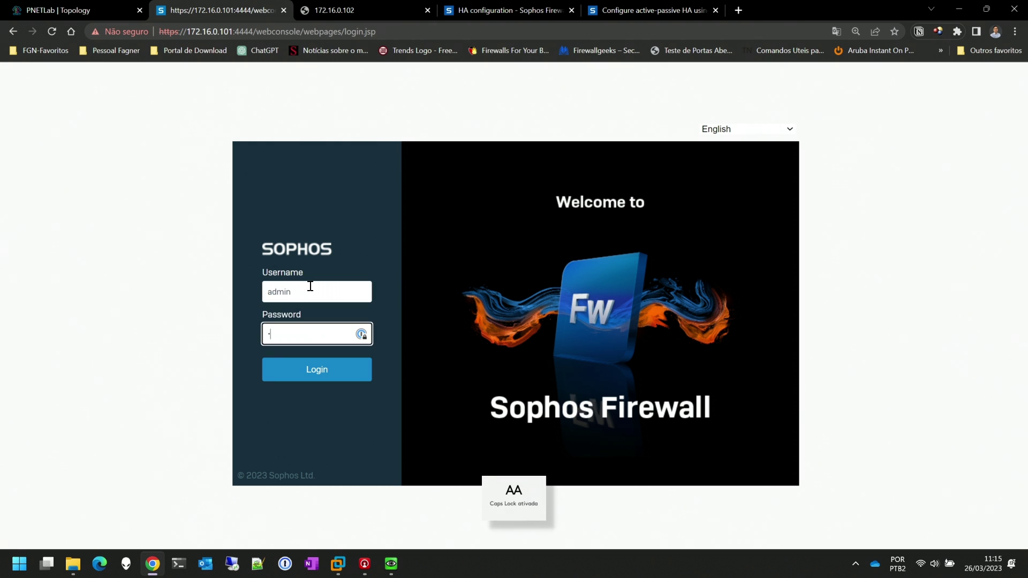
type("**********")
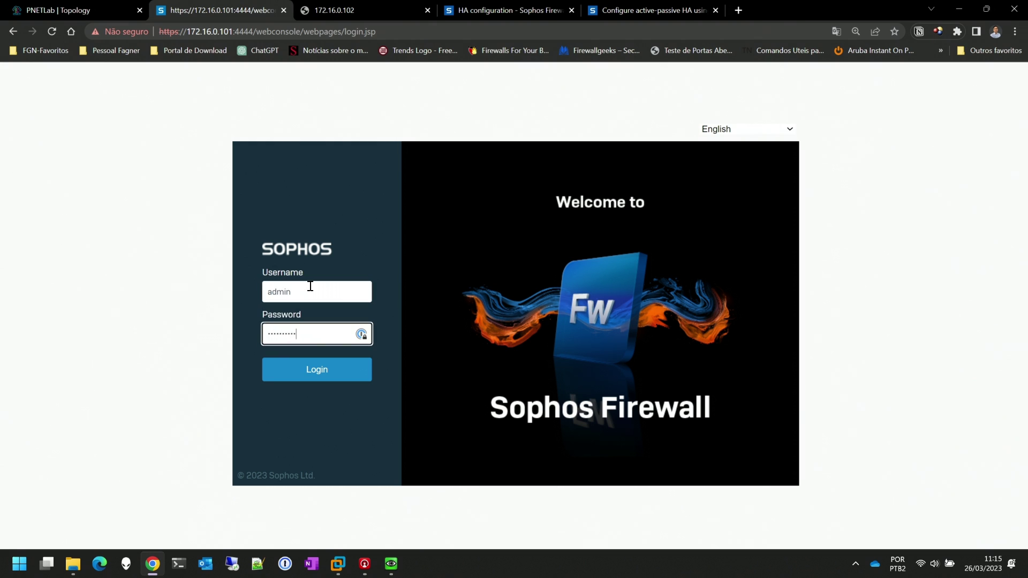
key("Return")
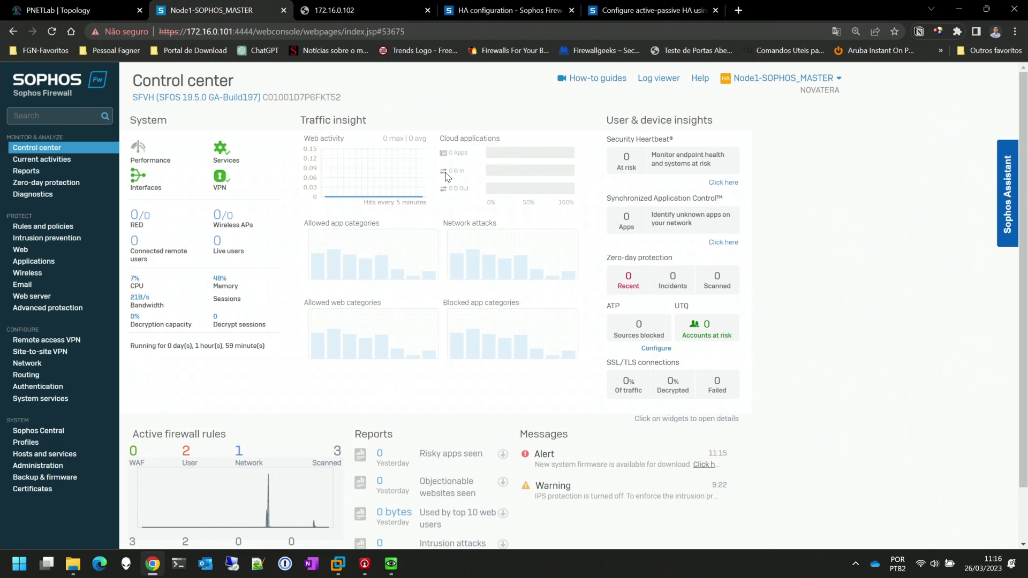
Review the High availability status table listing Node1 as primary and Node2 as auxiliary
left_click(53, 398)
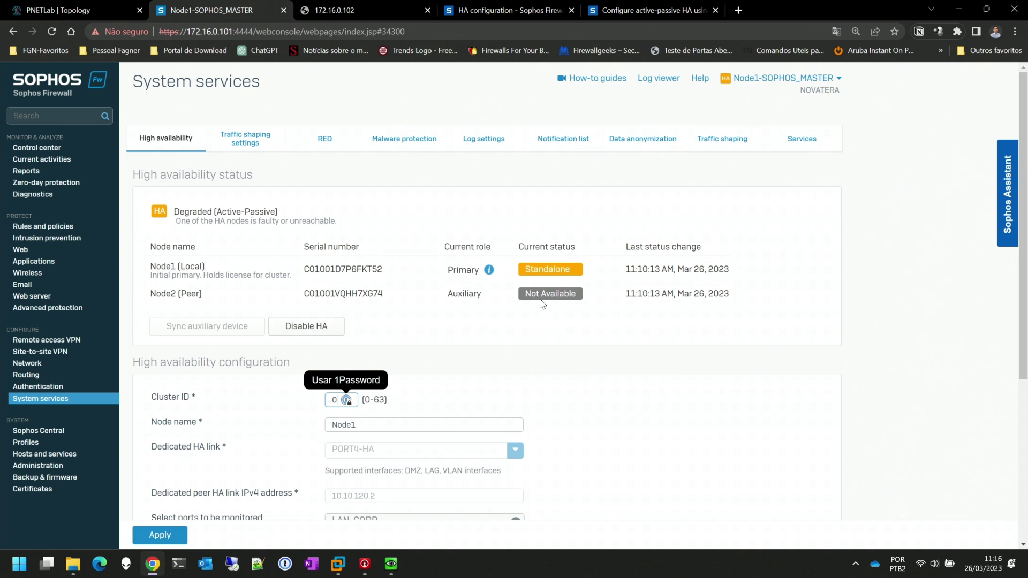
scroll(546, 316, "down", 5)
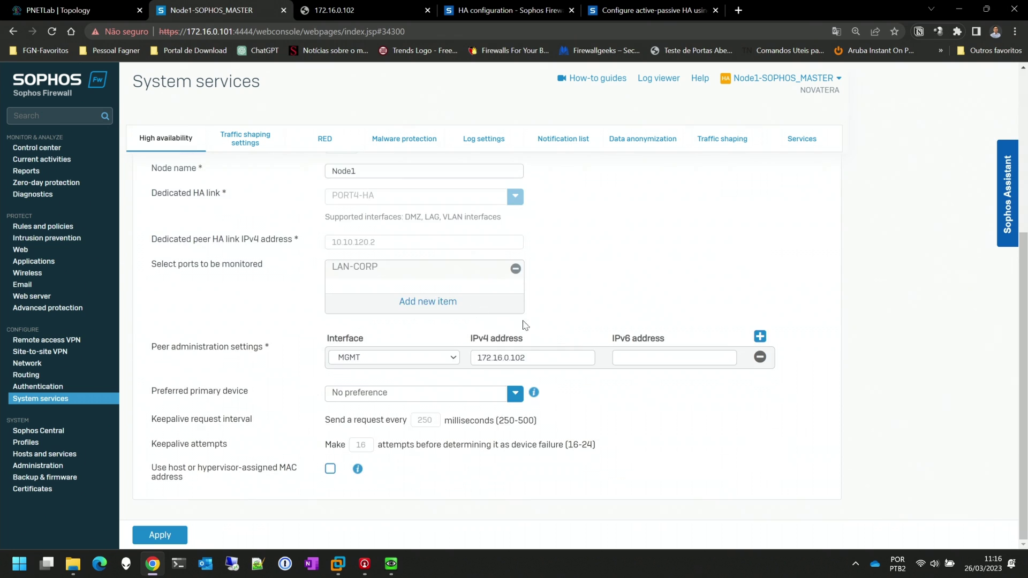
scroll(566, 321, "up", 5)
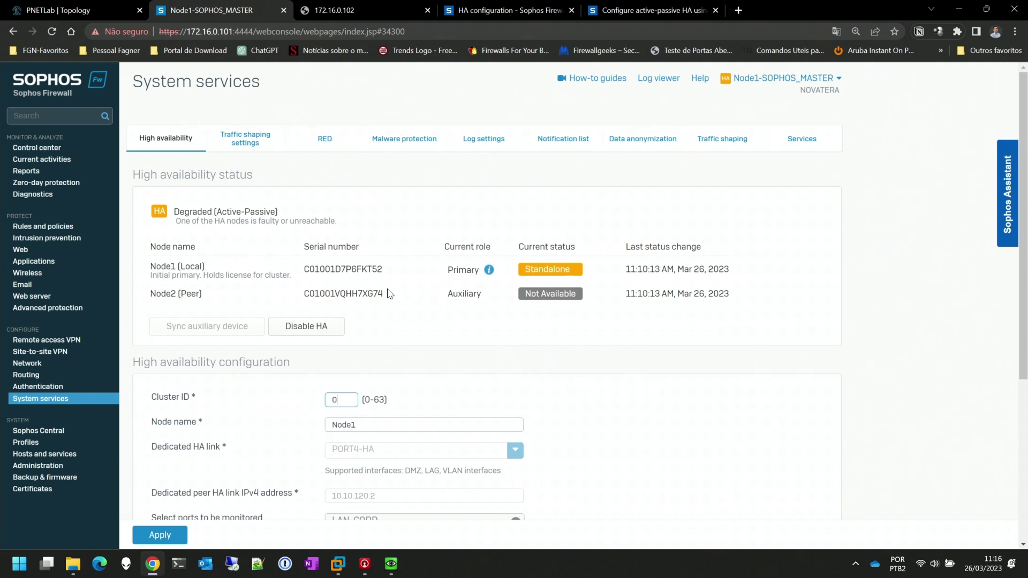
mouse_move(490, 272)
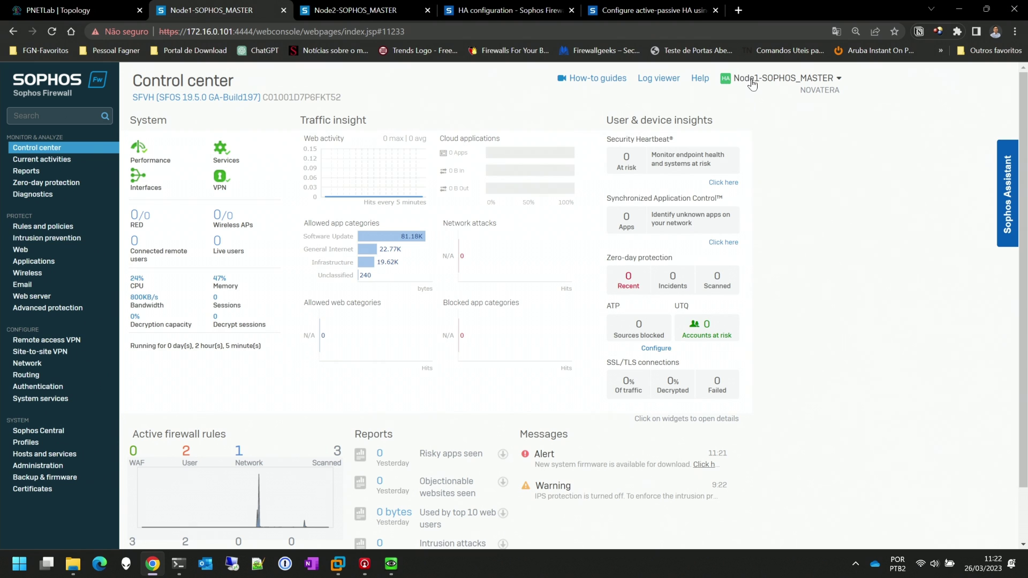
On Node1, expand the TRAFEGO INTERNO, TRAFEGO WAN and TRAFEGO DNAT firewall rule groups
left_click(358, 8)
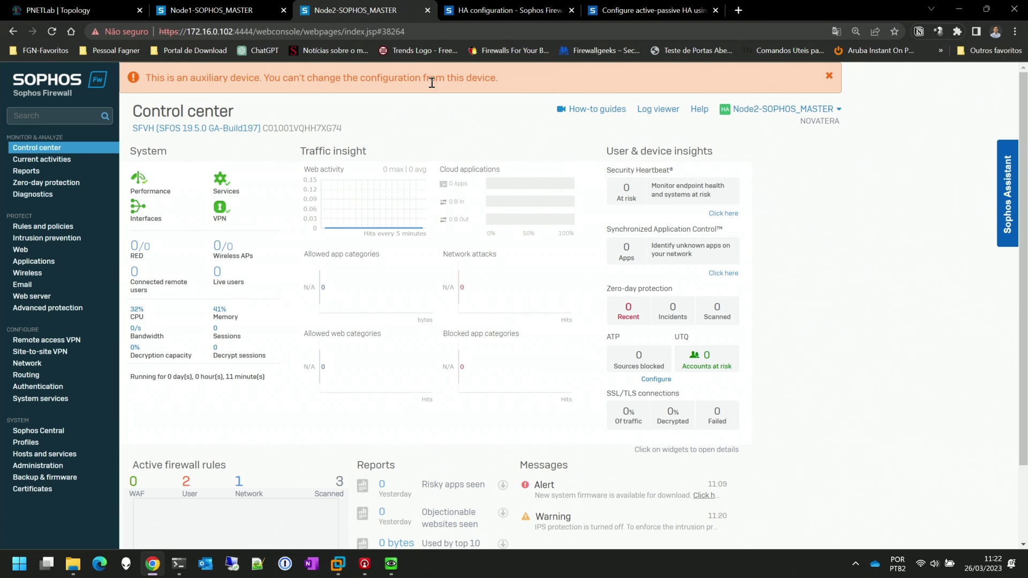
left_click(242, 13)
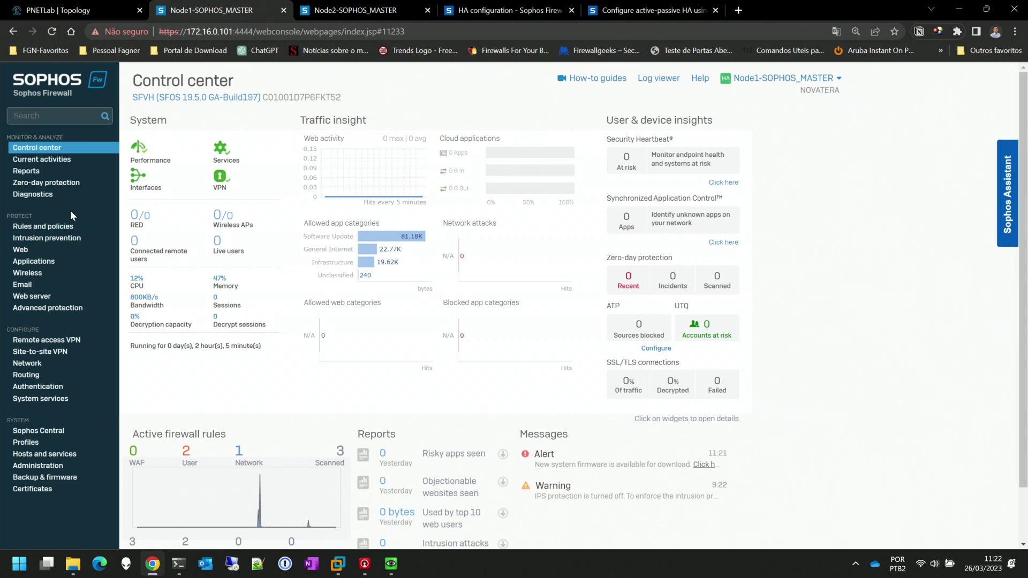
left_click(66, 227)
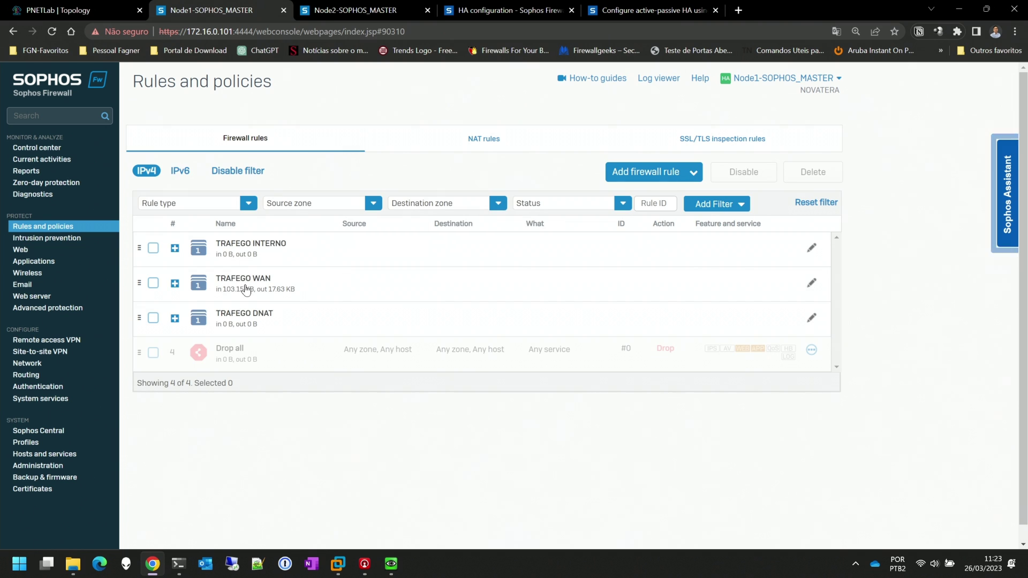
left_click(251, 255)
left_click(249, 317)
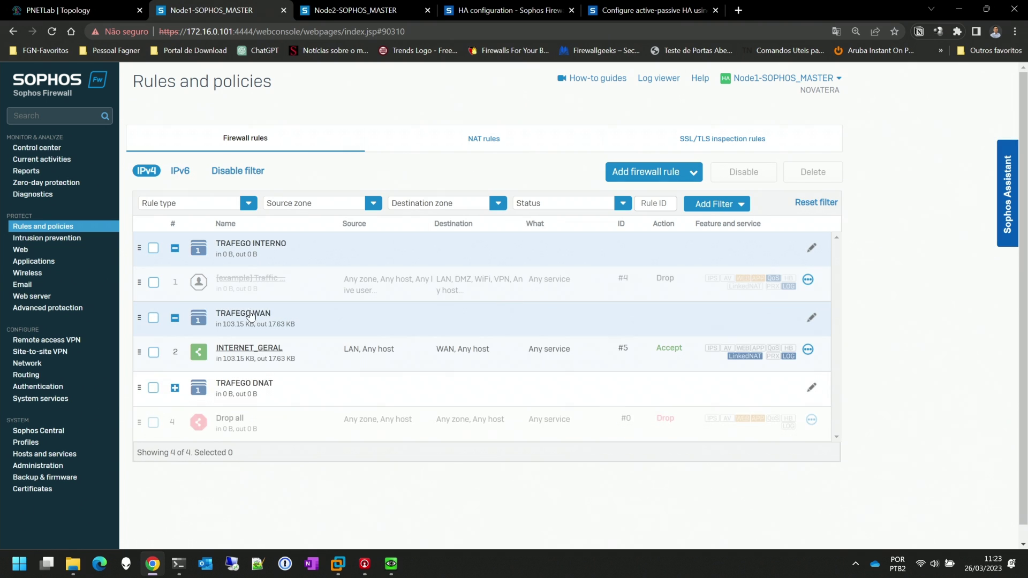
left_click(244, 390)
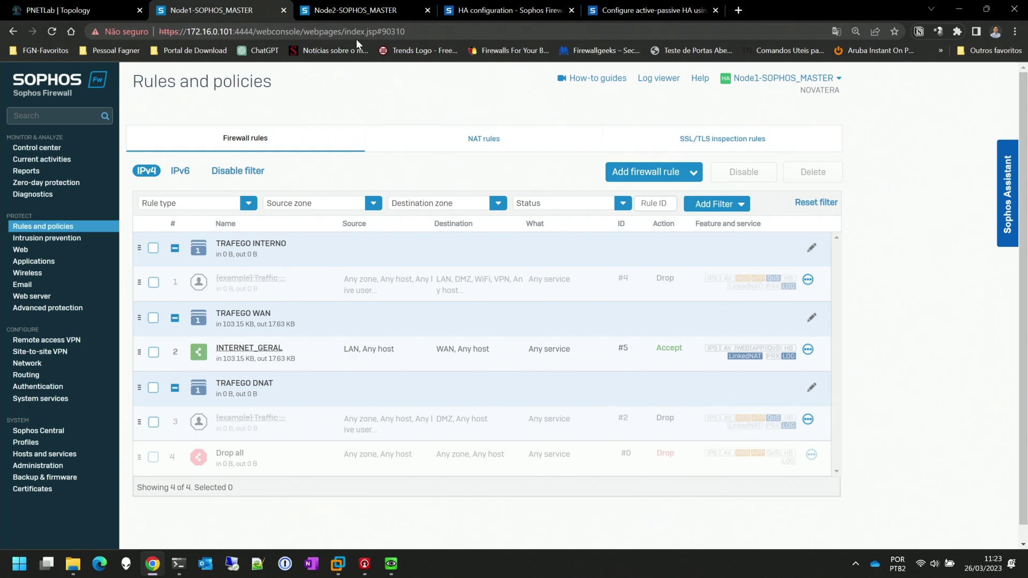
Expand the same three rule groups on Node2 to compare, then show Node2's IP hosts
left_click(363, 10)
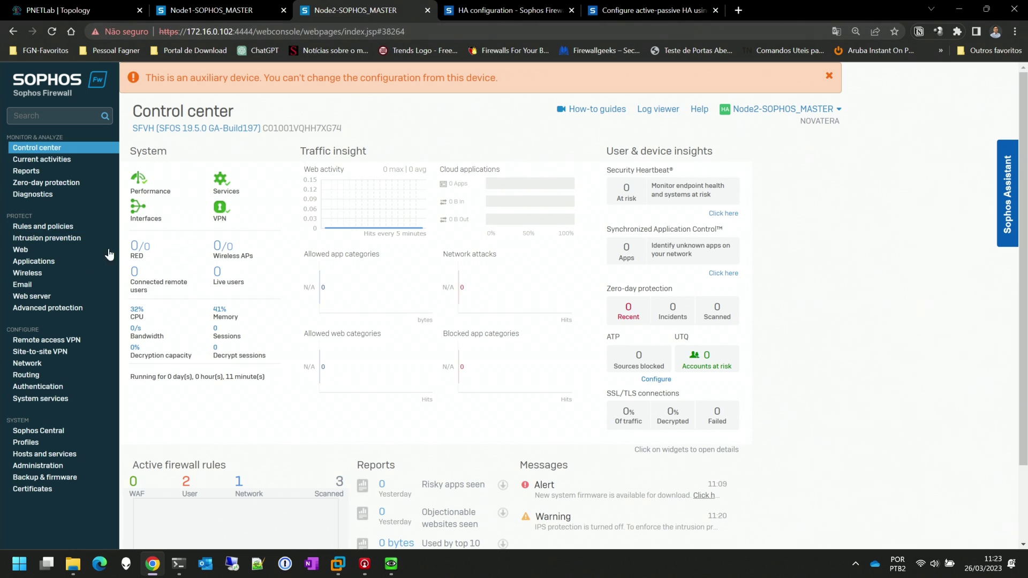
left_click(65, 226)
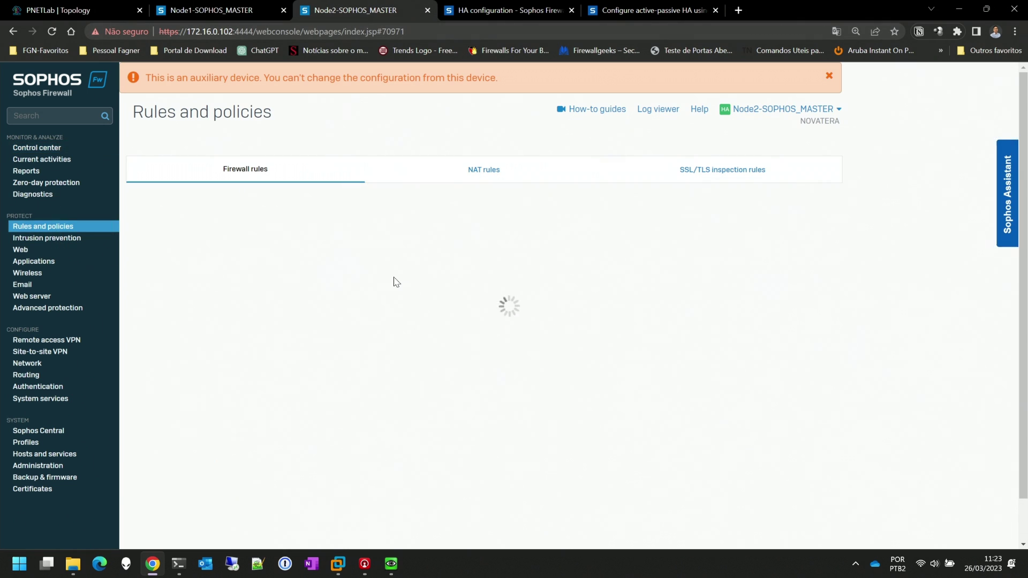
left_click(265, 293)
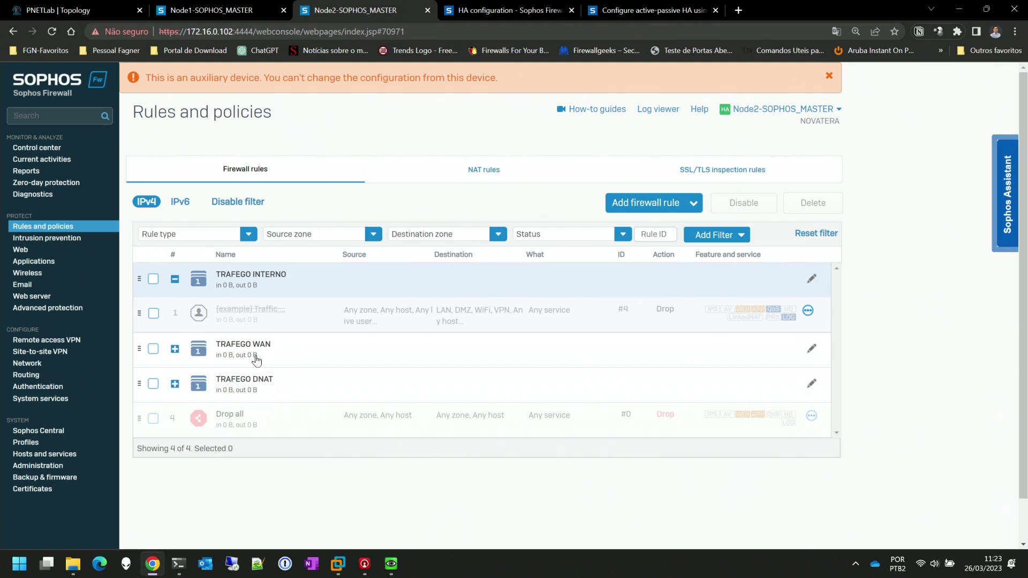
left_click(258, 353)
left_click(266, 422)
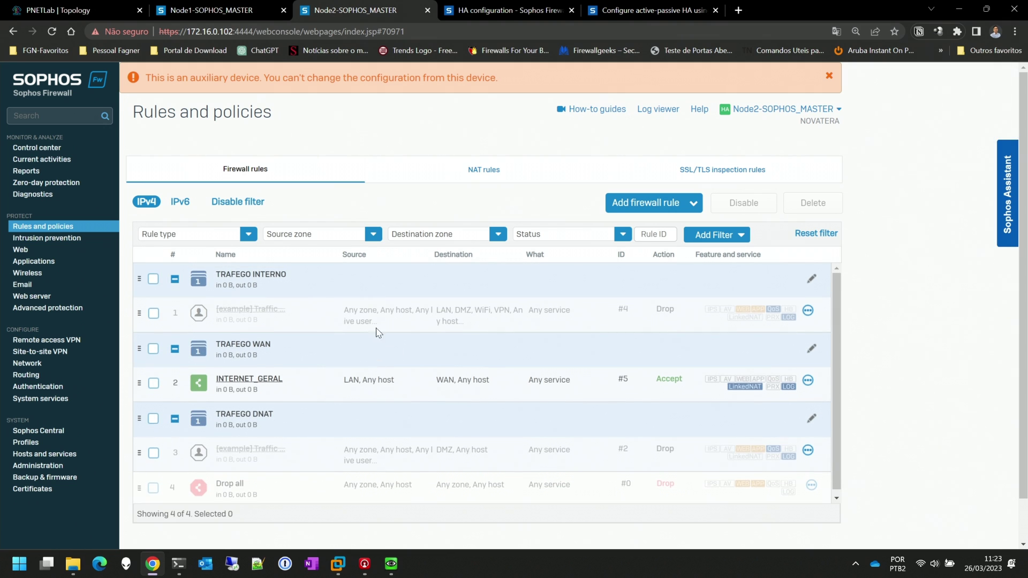
left_click(222, 279)
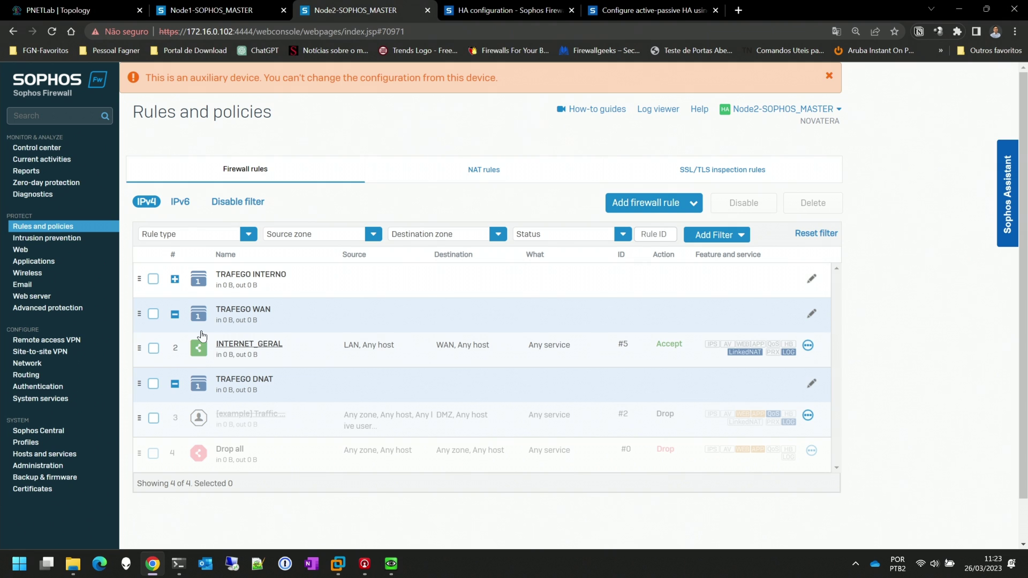
left_click(199, 324)
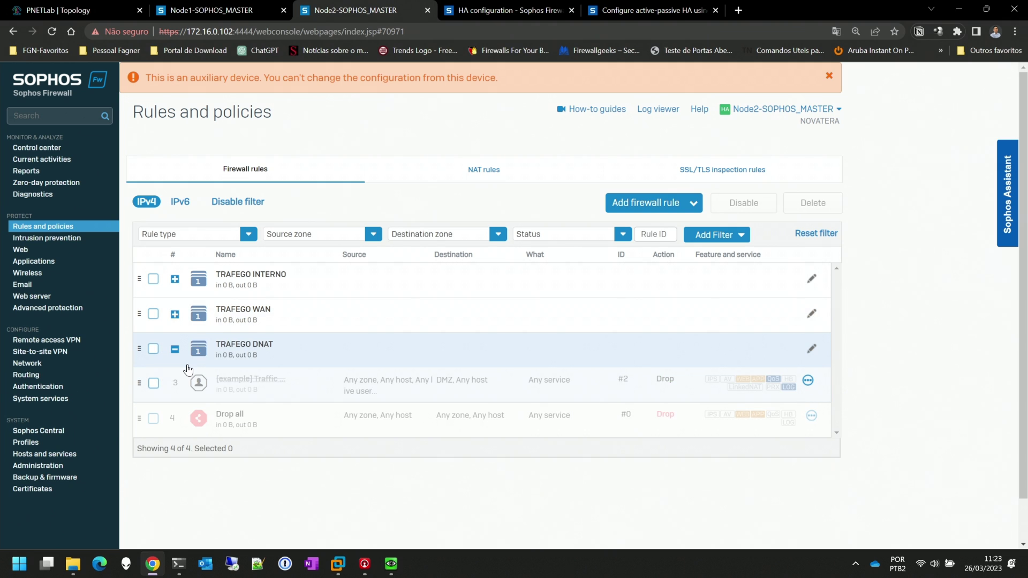
left_click(59, 454)
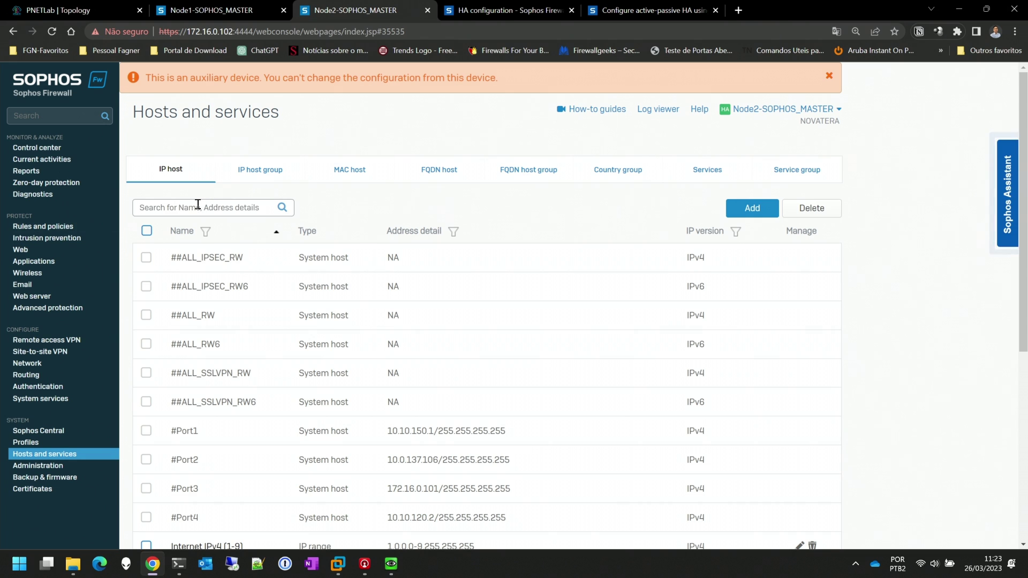
Search Node2's IP hosts for 'TE' to check no TESTE host exists yet
left_click(198, 207)
key("Caps_Lock")
type("TESTE")
key("Return")
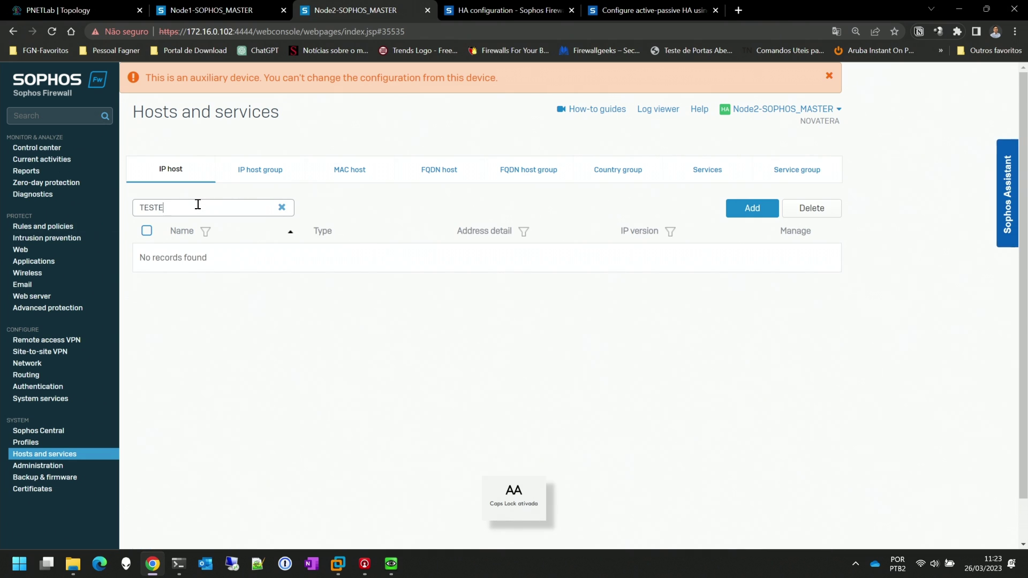
key("BackSpace")
key("BackSpace")
key("BackSpace")
key("BackSpace")
key("BackSpace")
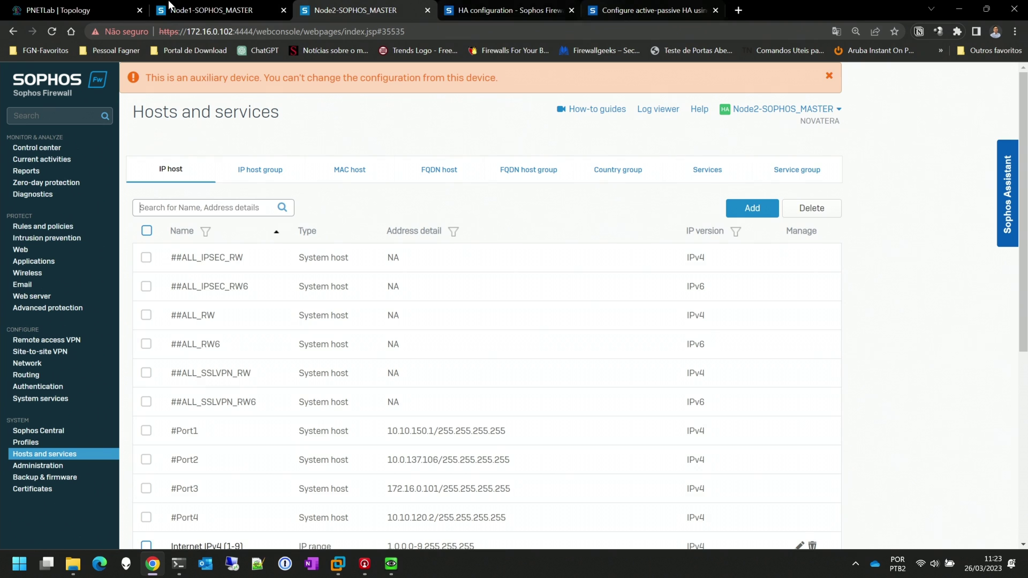
On Node1, add IP host TESTE1 with address 172.16.90.1
left_click(212, 7)
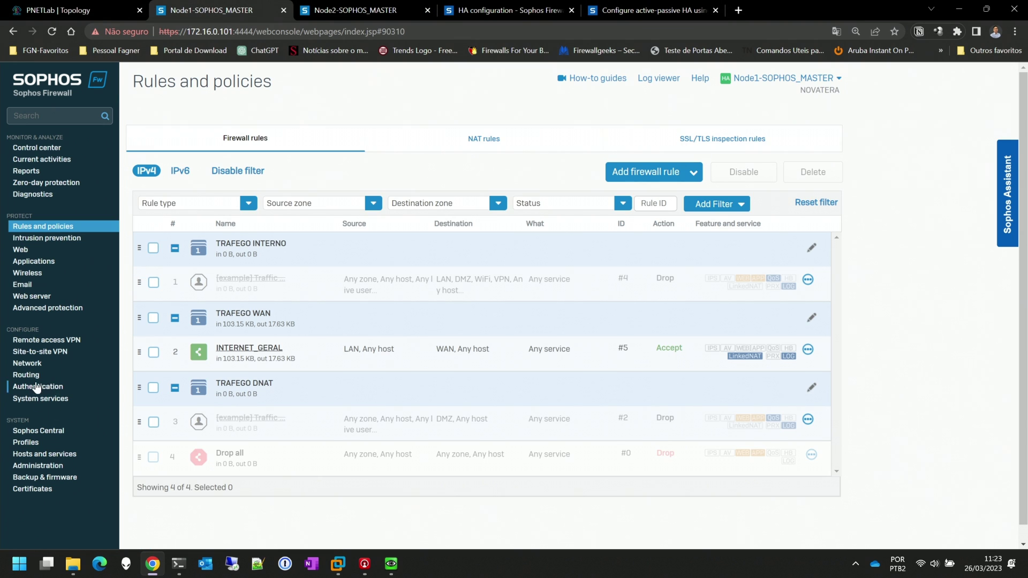
left_click(59, 454)
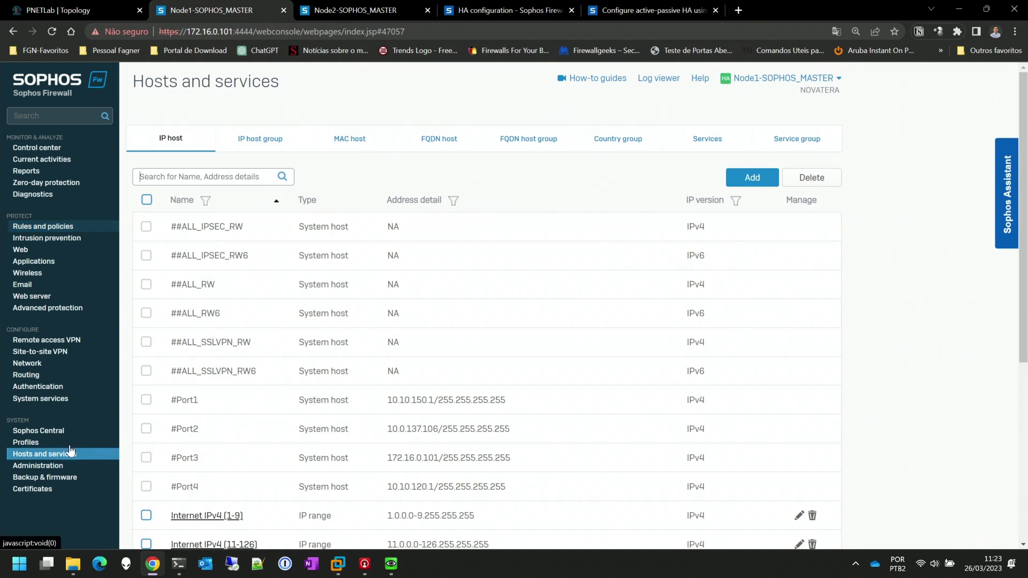
left_click(752, 178)
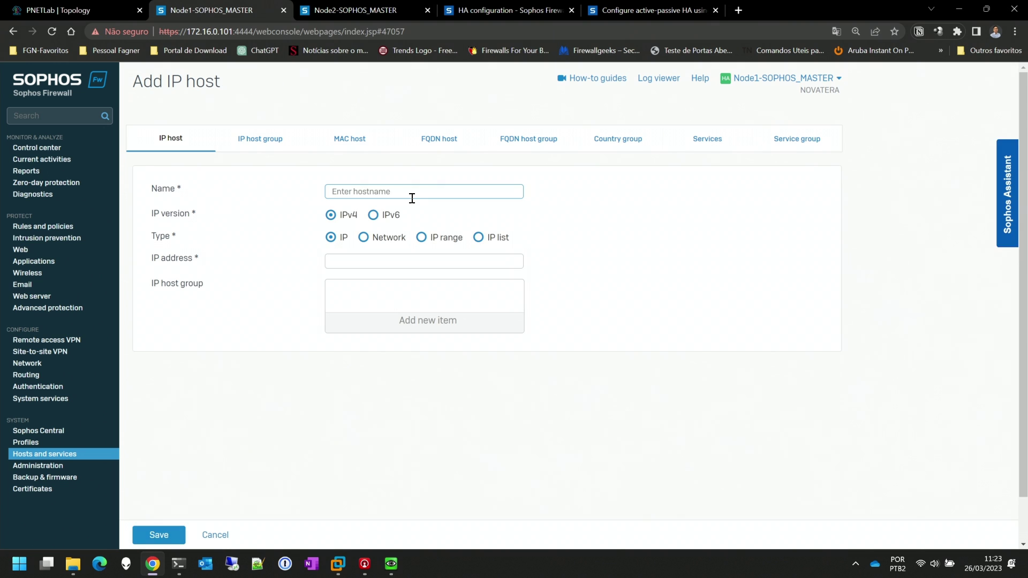
type("TESTE1")
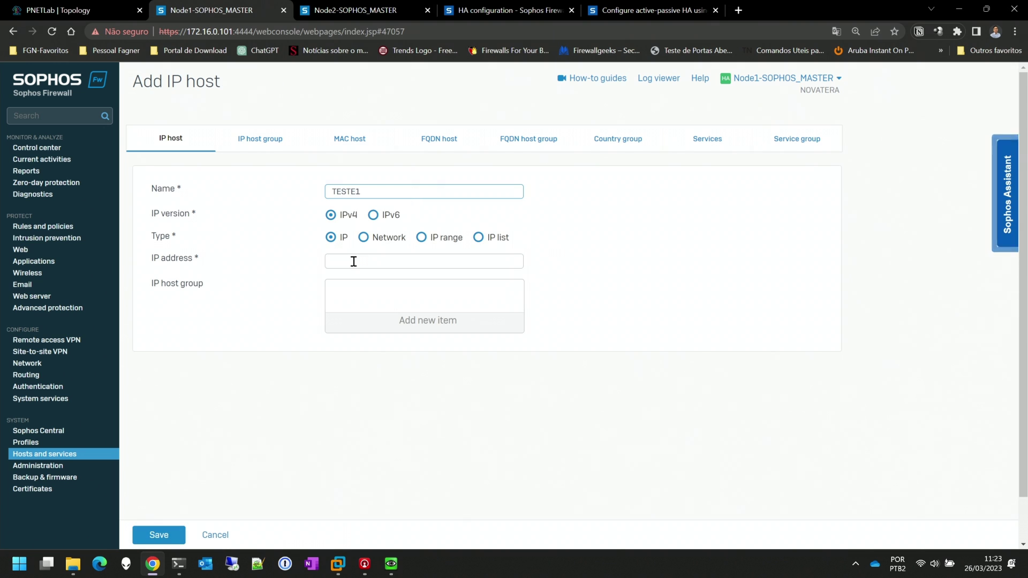
left_click(352, 260)
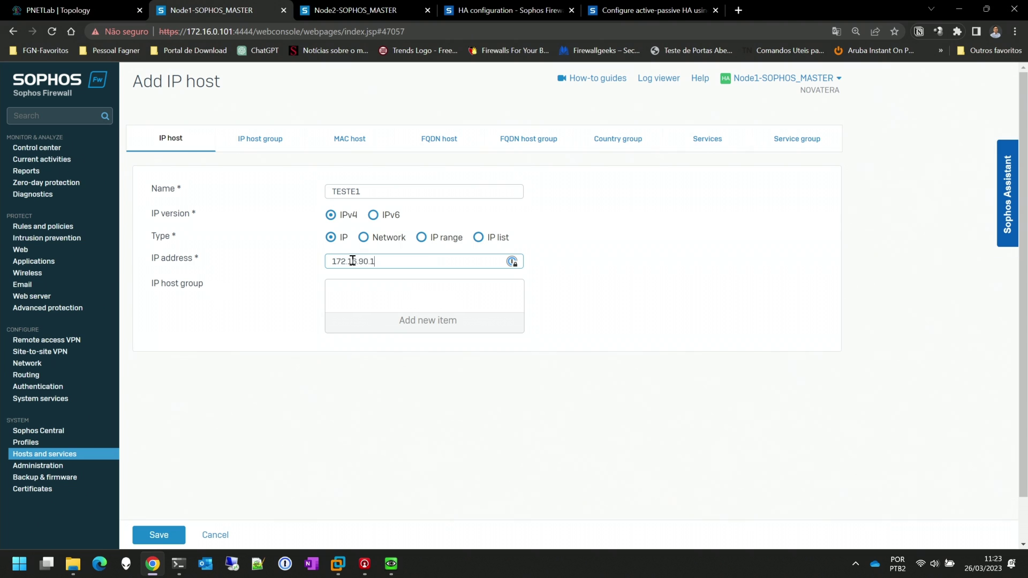
key("Tab")
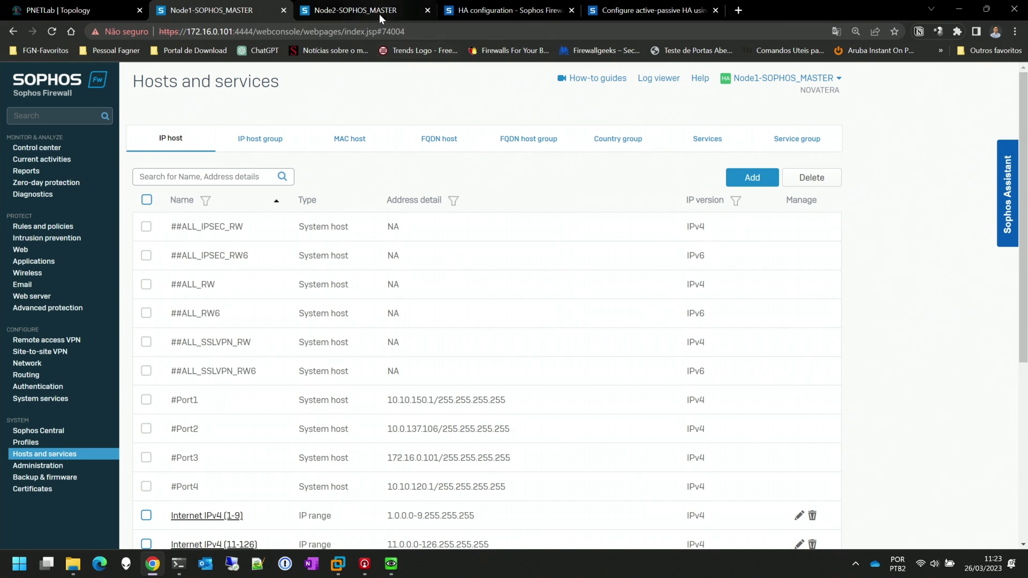
Search Node2's IP hosts for 'TESTE' and confirm TESTE1 synced with 172.16.90.1
left_click(368, 7)
left_click(213, 207)
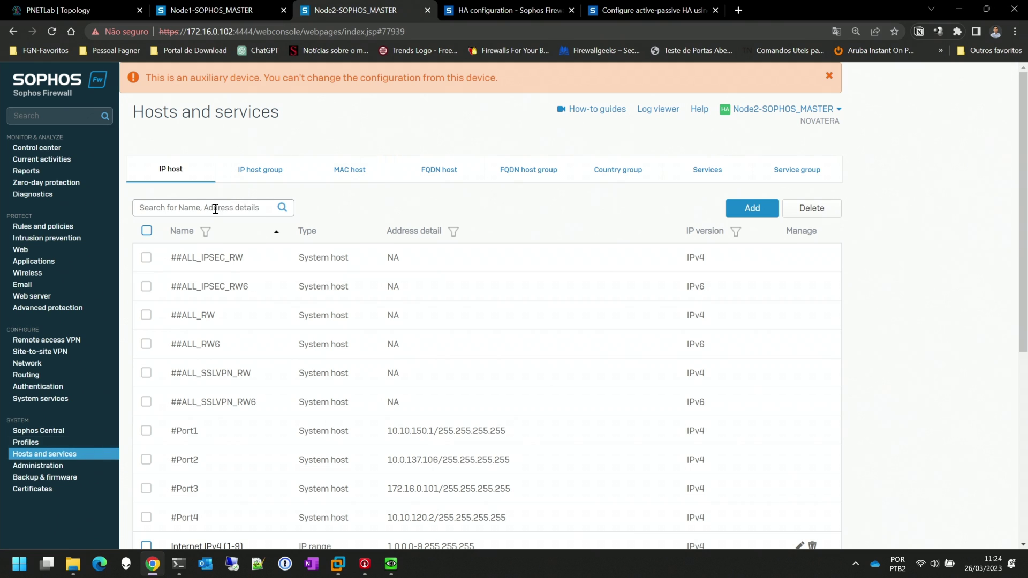
type("TESTE")
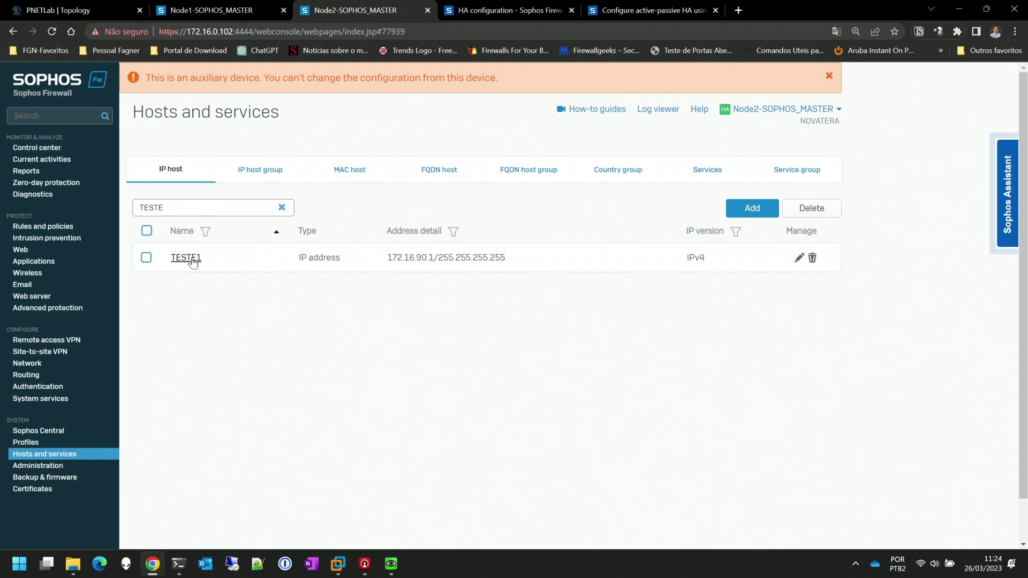
left_click_drag(386, 261, 514, 252)
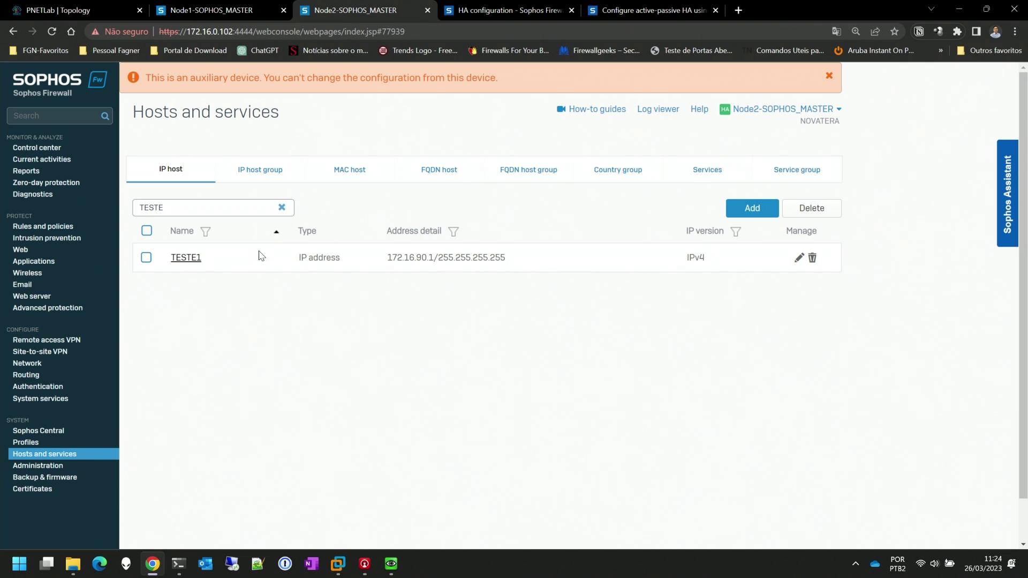
left_click(222, 9)
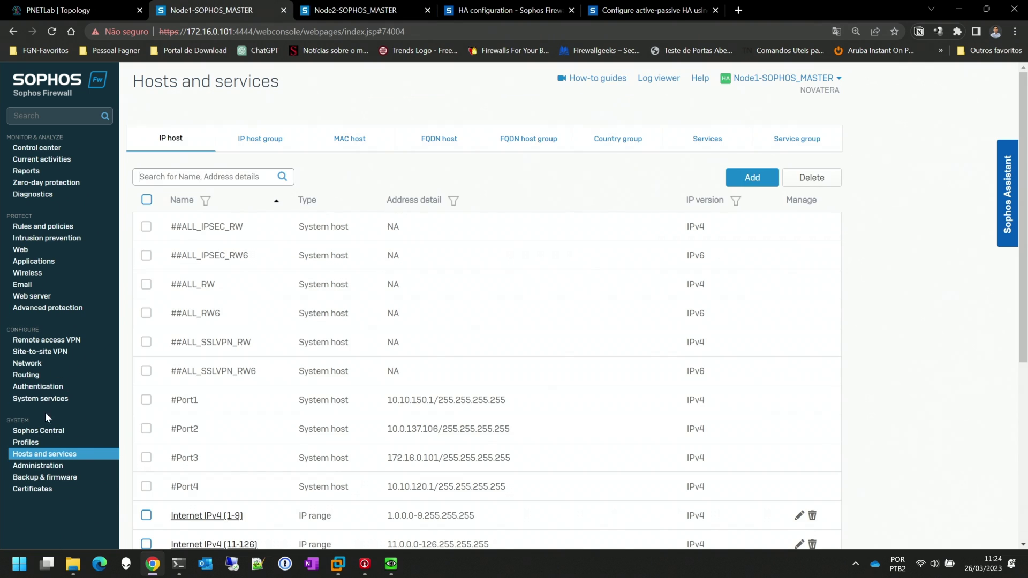
On Node1's HA status, highlight serial suffixes KT52 and XG74 and compare with the lab topology
left_click(48, 397)
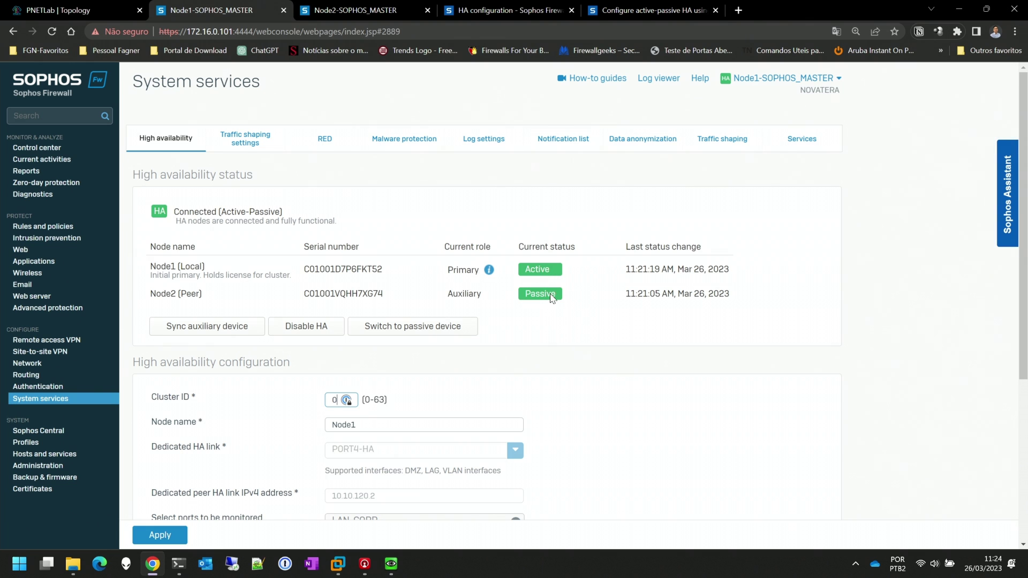
left_click_drag(383, 272, 362, 274)
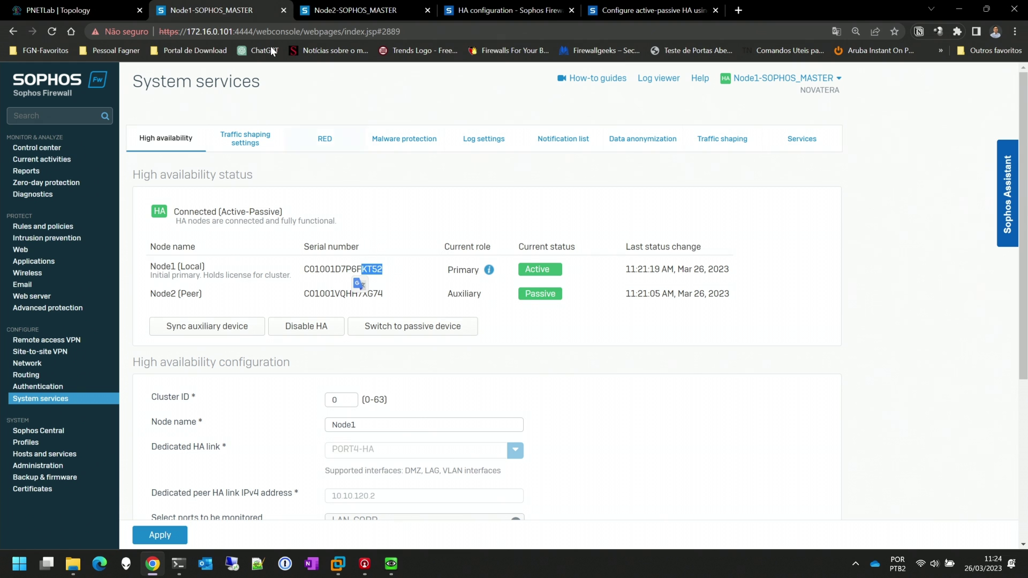
left_click(64, 10)
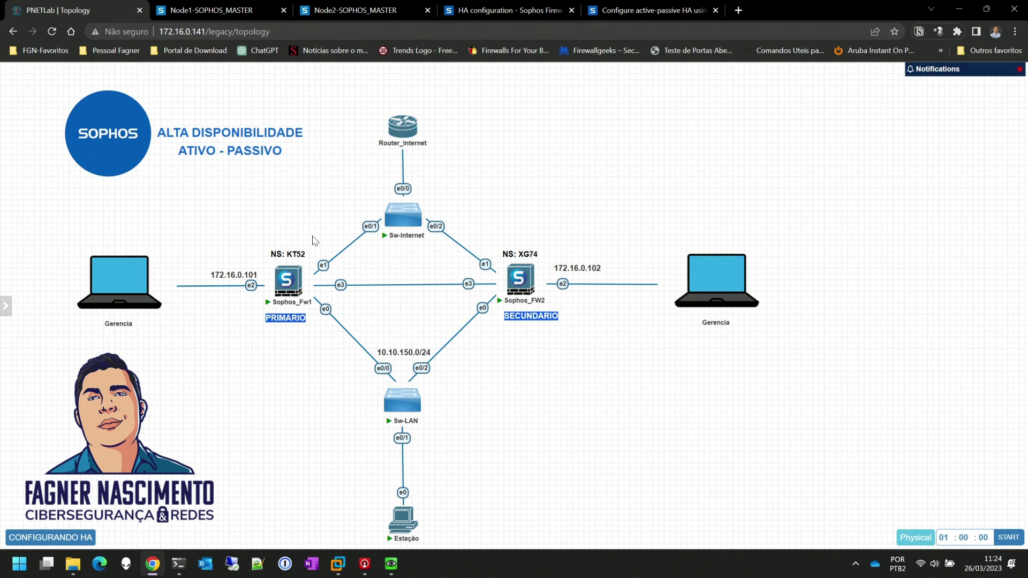
left_click(265, 13)
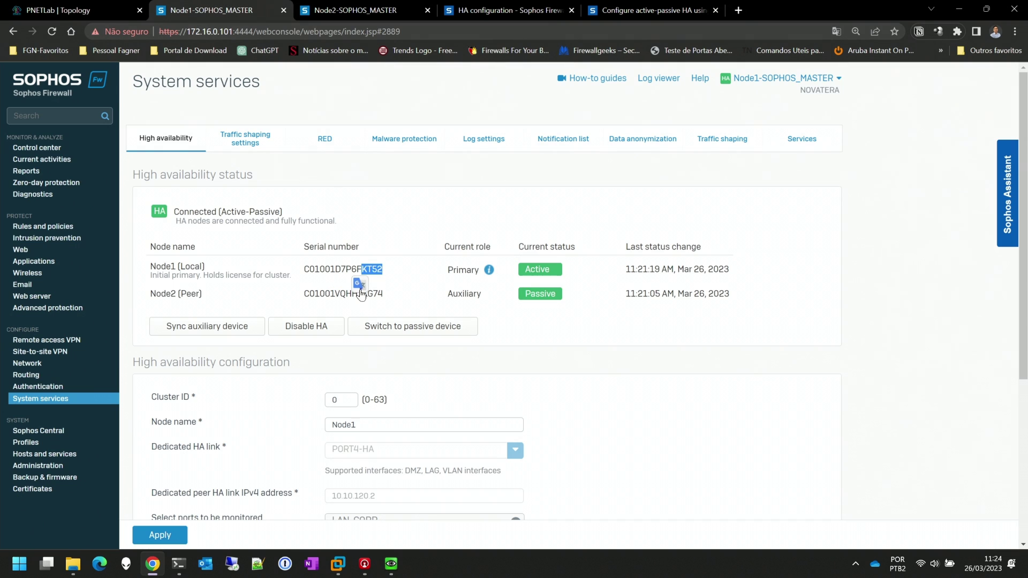
left_click_drag(364, 298, 385, 295)
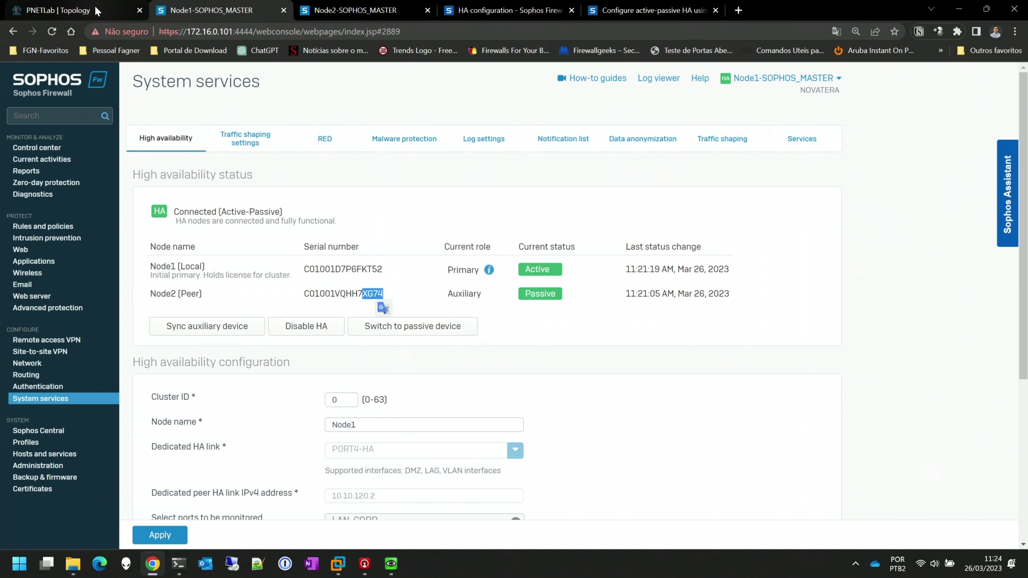
left_click(75, 10)
left_click(219, 12)
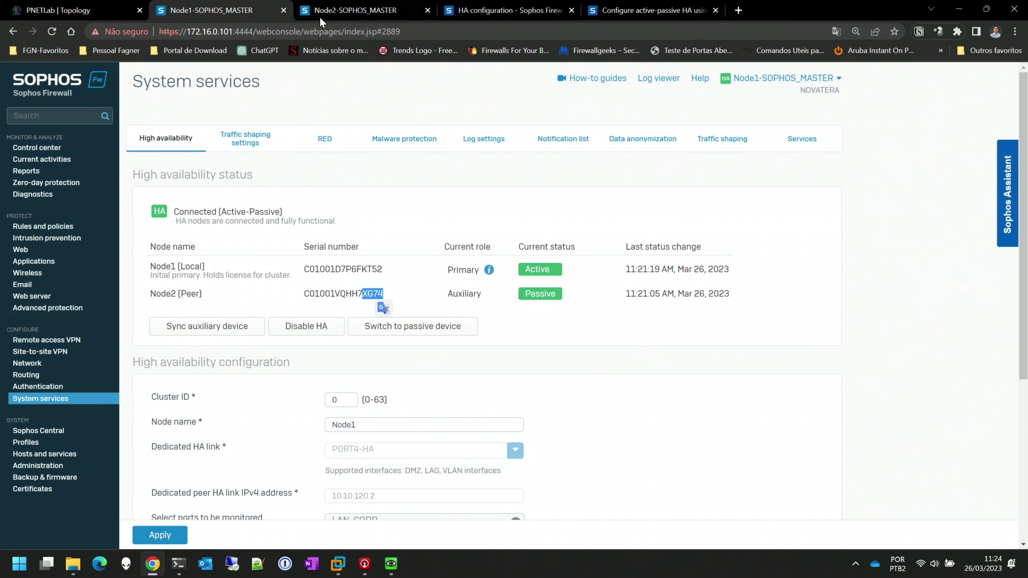
Check Node2's High availability status, then return to the lab topology
left_click(353, 10)
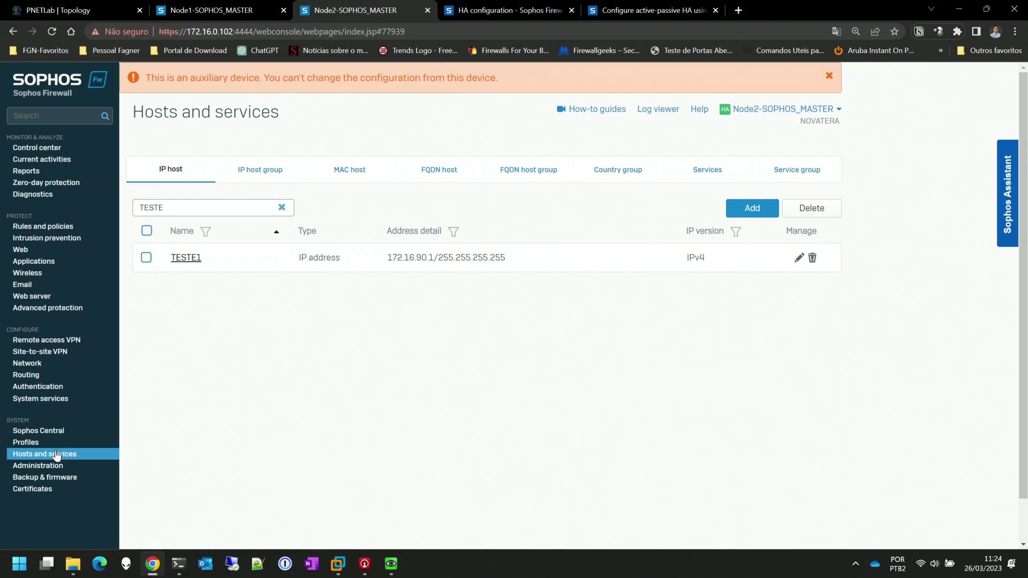
left_click(53, 398)
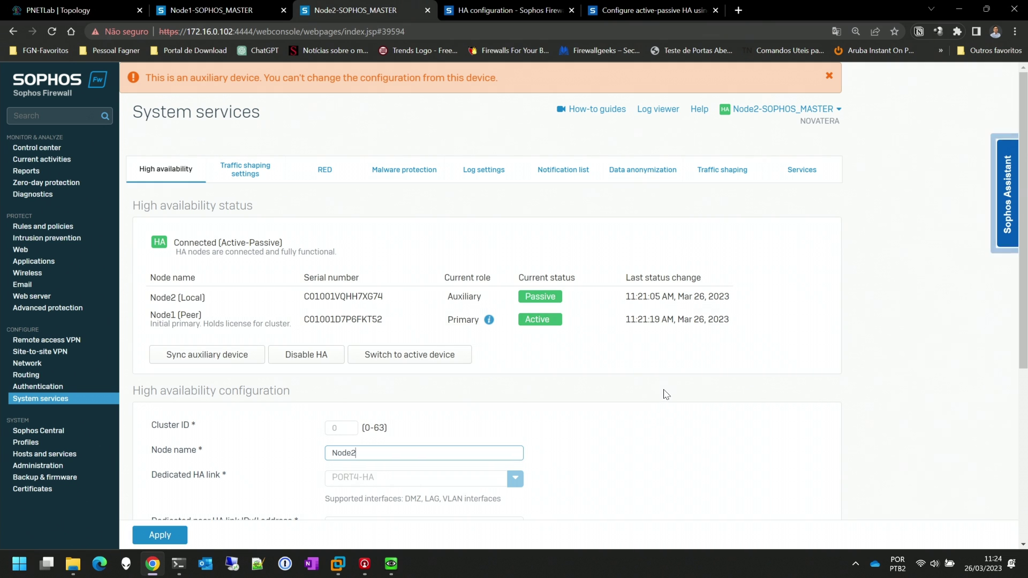
scroll(665, 395, "down", 5)
scroll(633, 351, "up", 5)
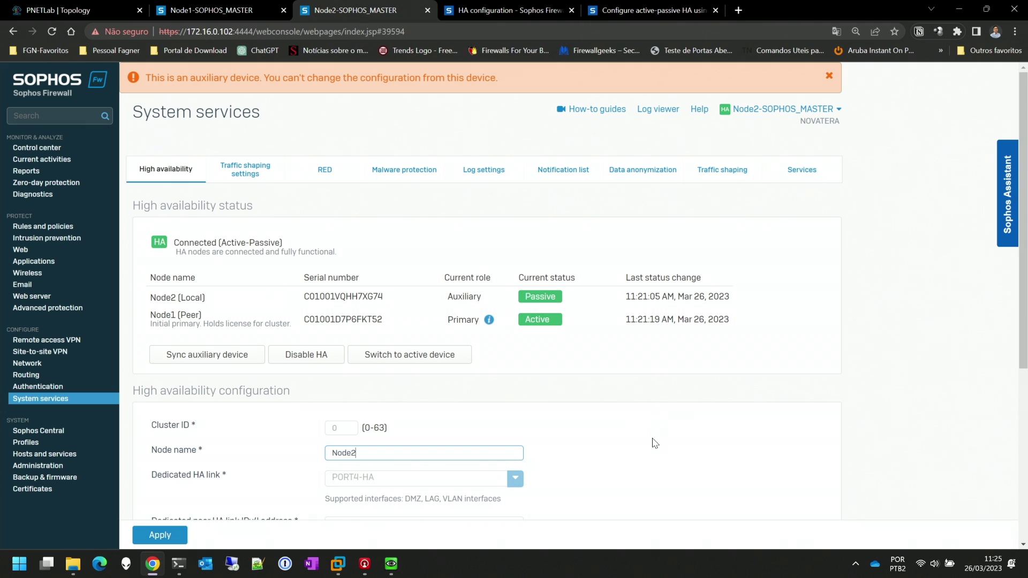
key("ctrl+Page_Up")
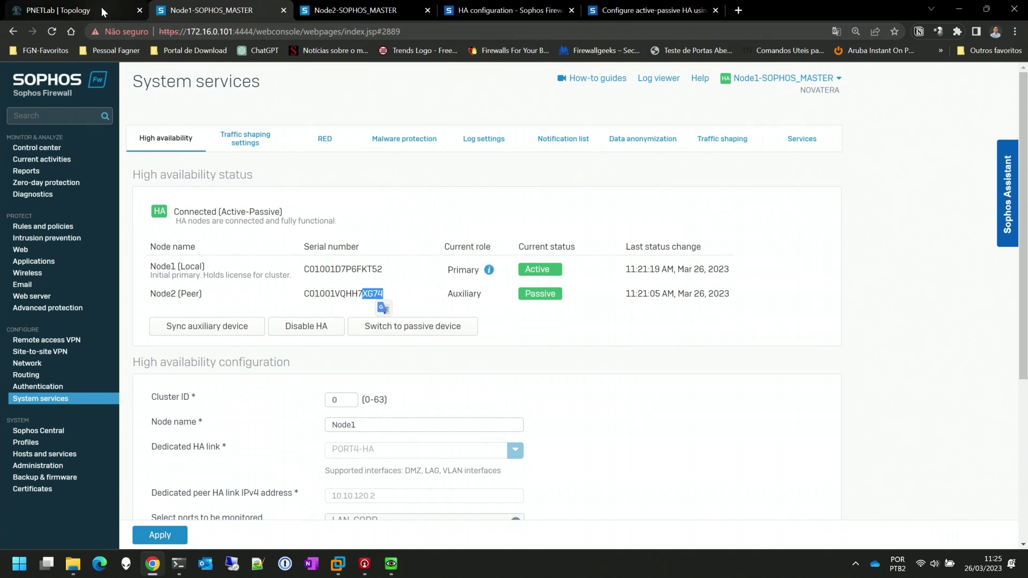
key("ctrl+Page_Up")
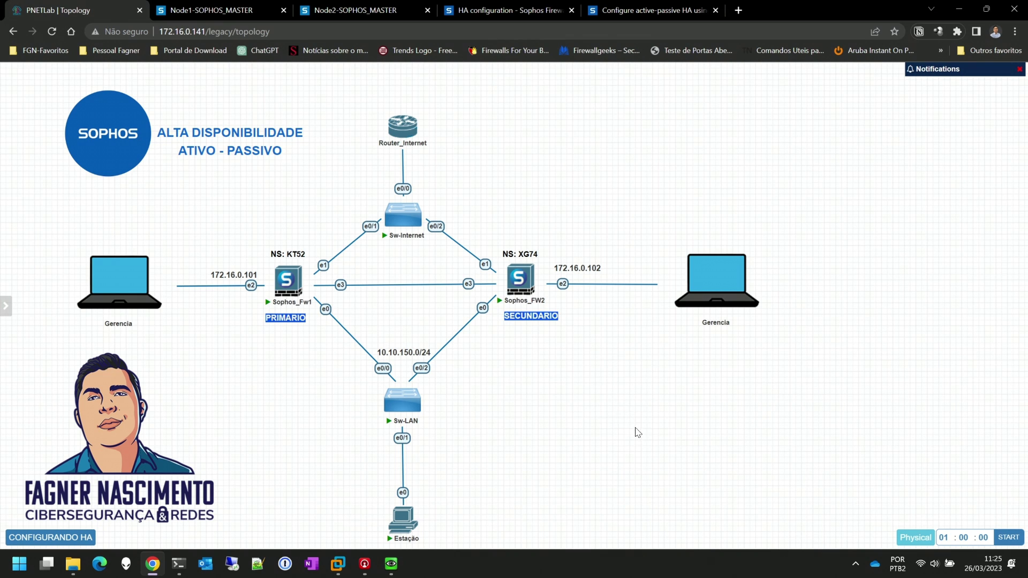
Arrange the Estação, Sophos_Fw1 and Sophos_FW2 QEMU console windows side by side
mouse_move(392, 563)
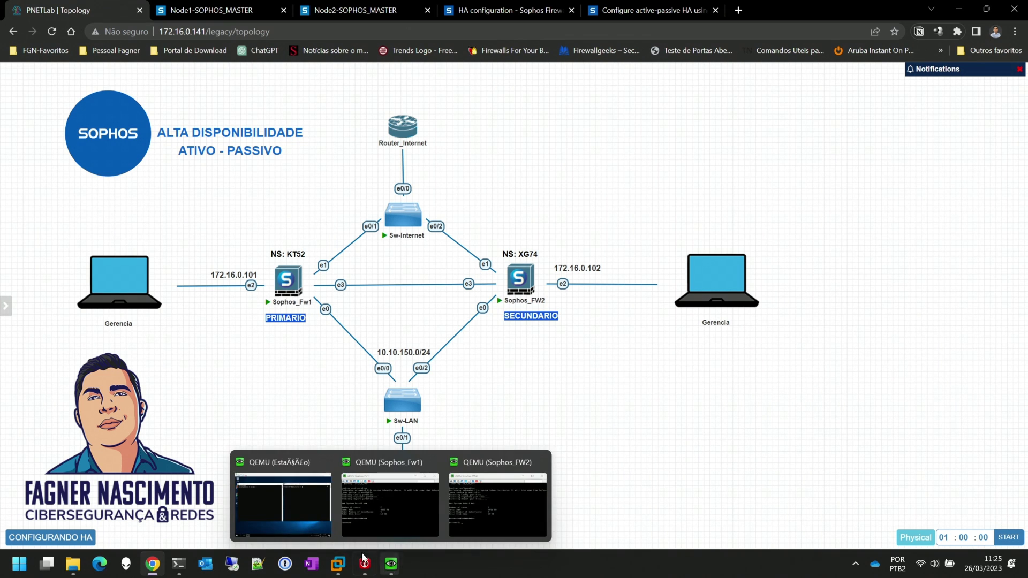
left_click(320, 521)
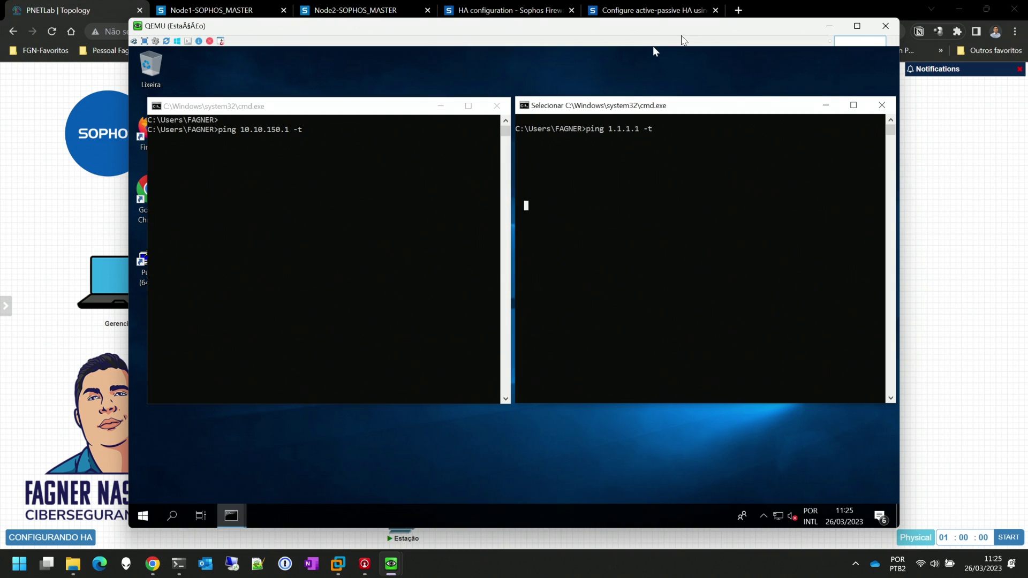
left_click_drag(686, 32, 553, 32)
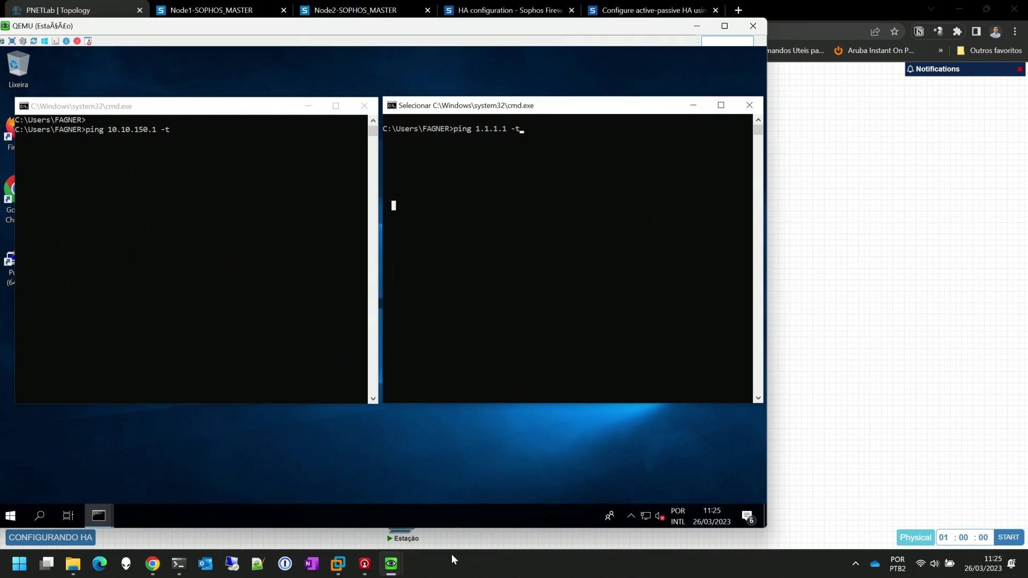
left_click(391, 564)
left_click(430, 514)
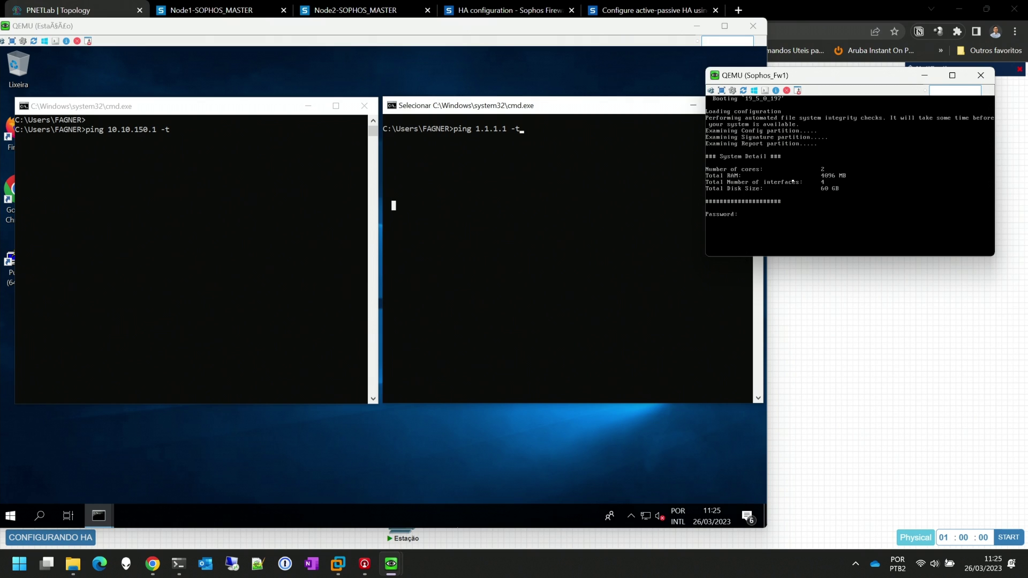
left_click_drag(822, 84, 866, 32)
left_click(391, 563)
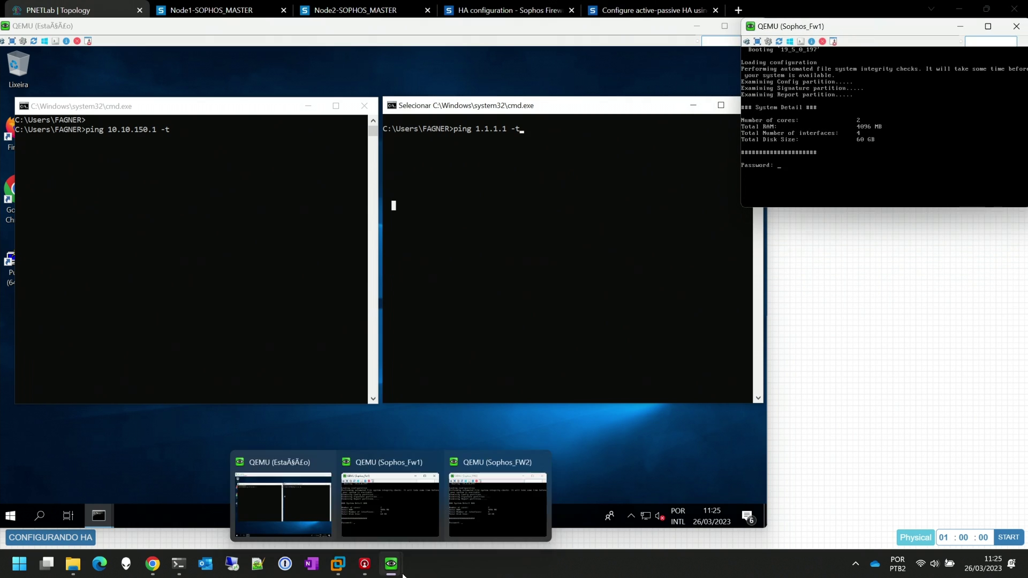
left_click(474, 515)
left_click_drag(842, 281, 877, 224)
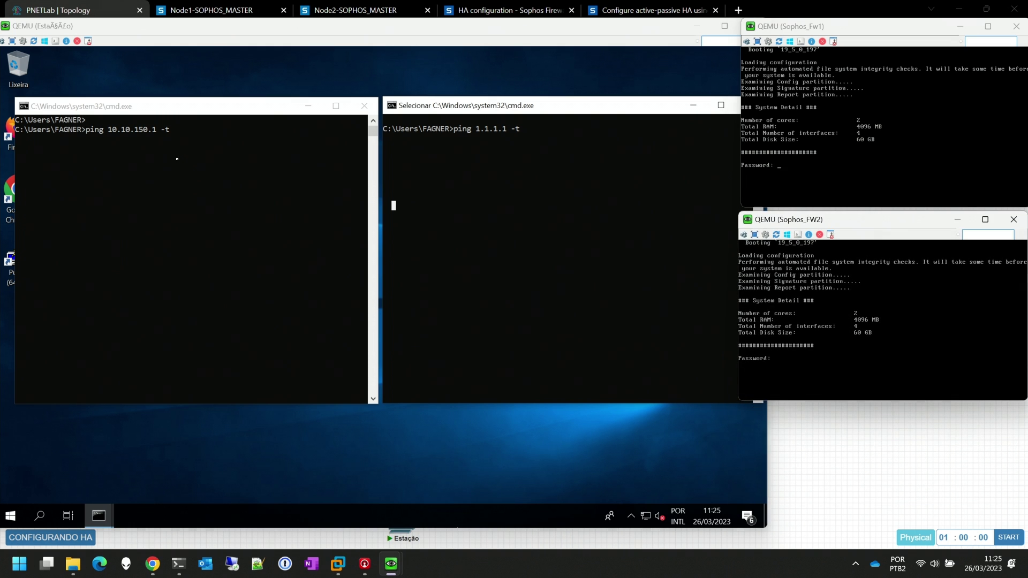
Start the station's continuous pings to 10.10.150.1 and 1.1.1.1
left_click(188, 142)
left_click(189, 141)
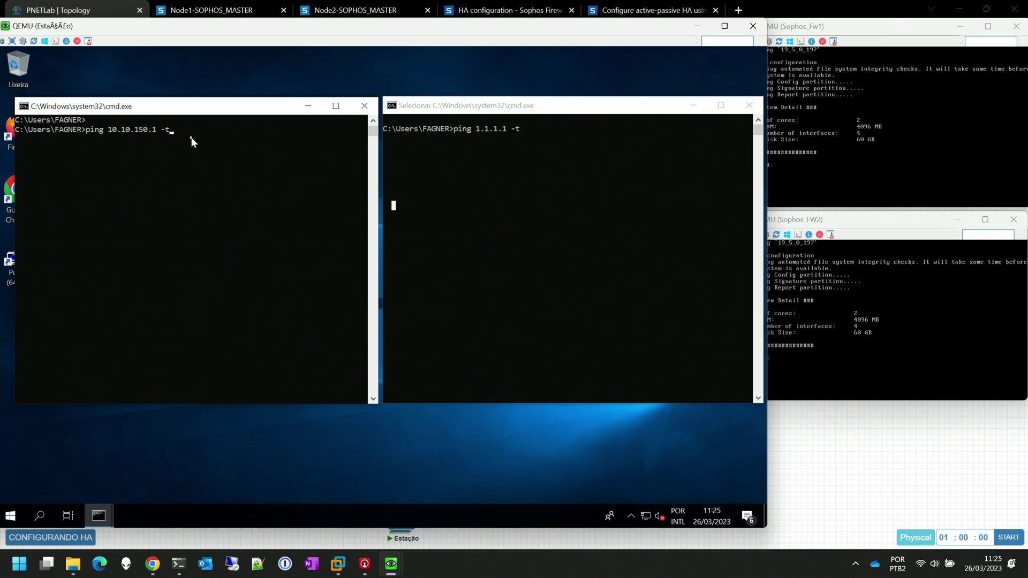
key("Return")
key("Return")
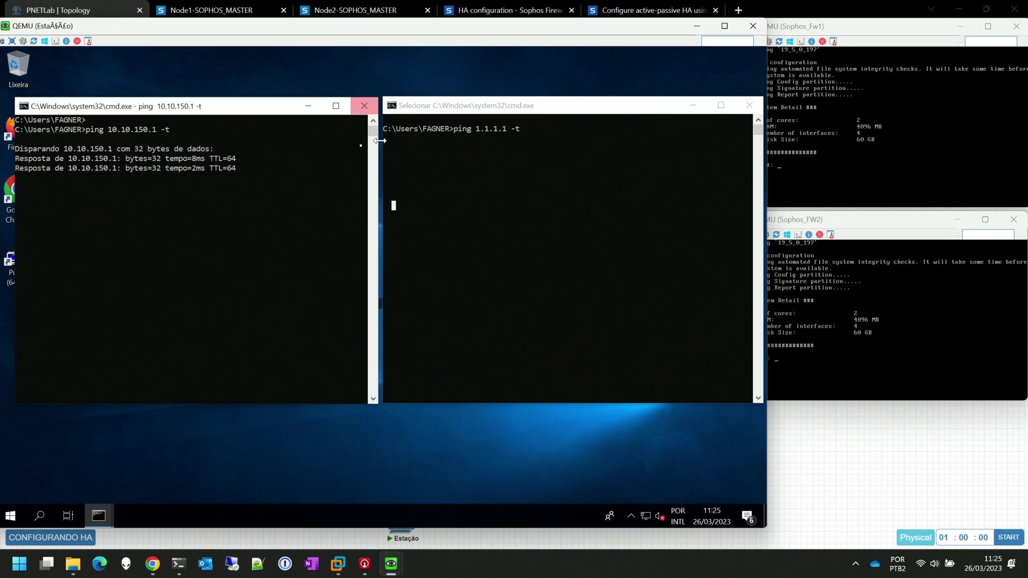
left_click(527, 132)
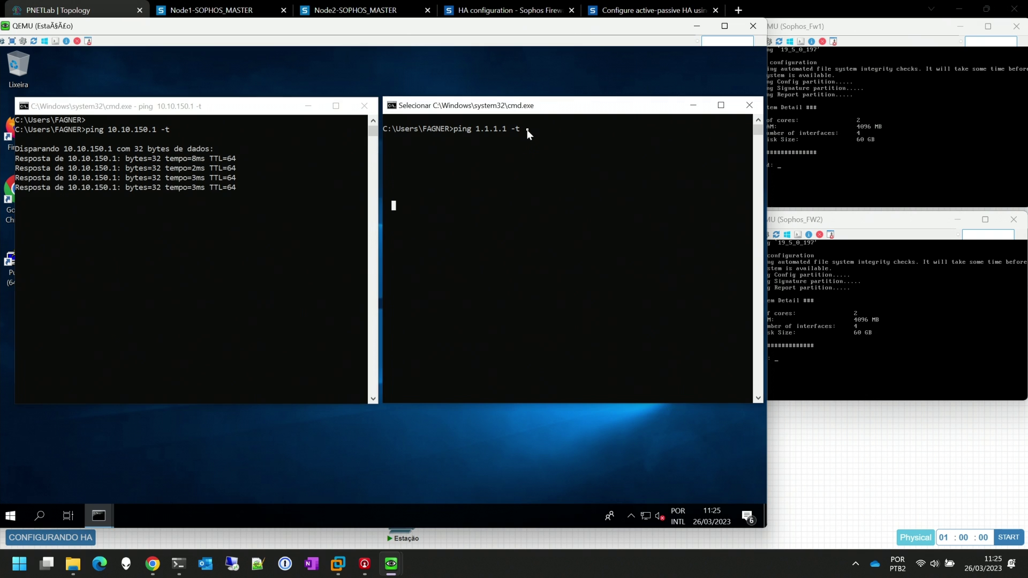
key("Return")
key("Return")
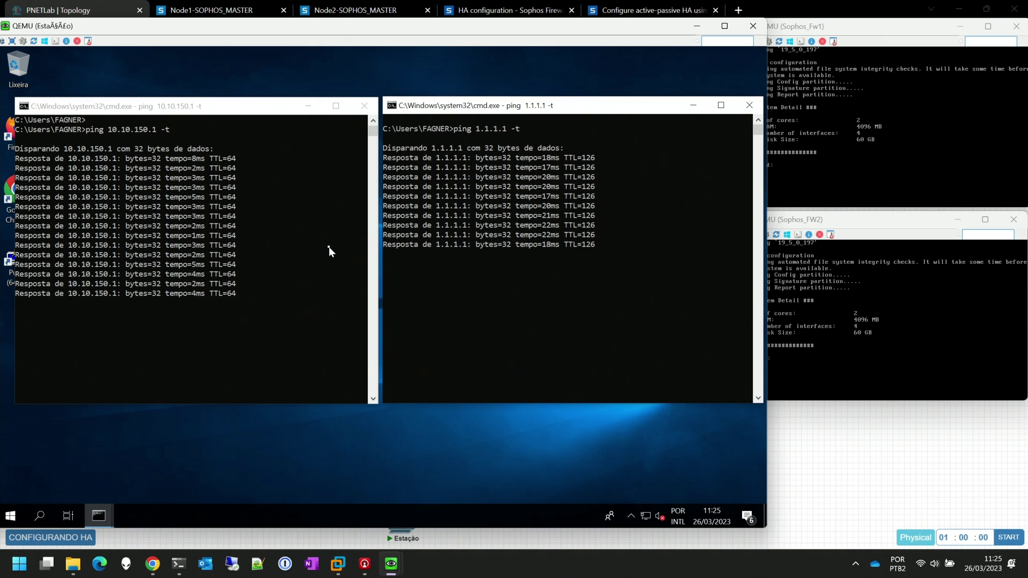
left_click(151, 573)
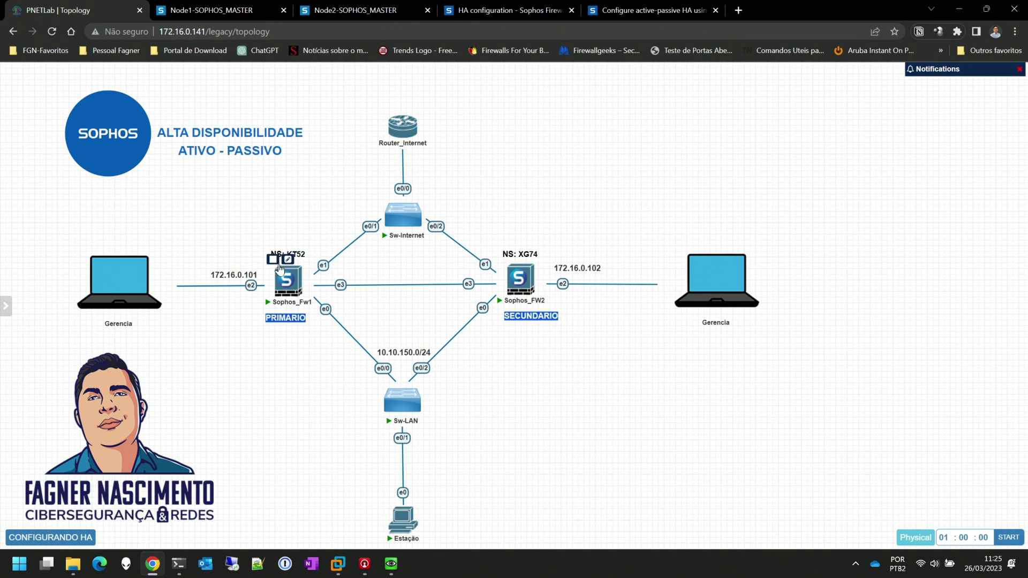
Stop the primary Sophos_Fw1 and watch the station and Sophos_FW2 consoles
left_click(272, 260)
mouse_move(391, 564)
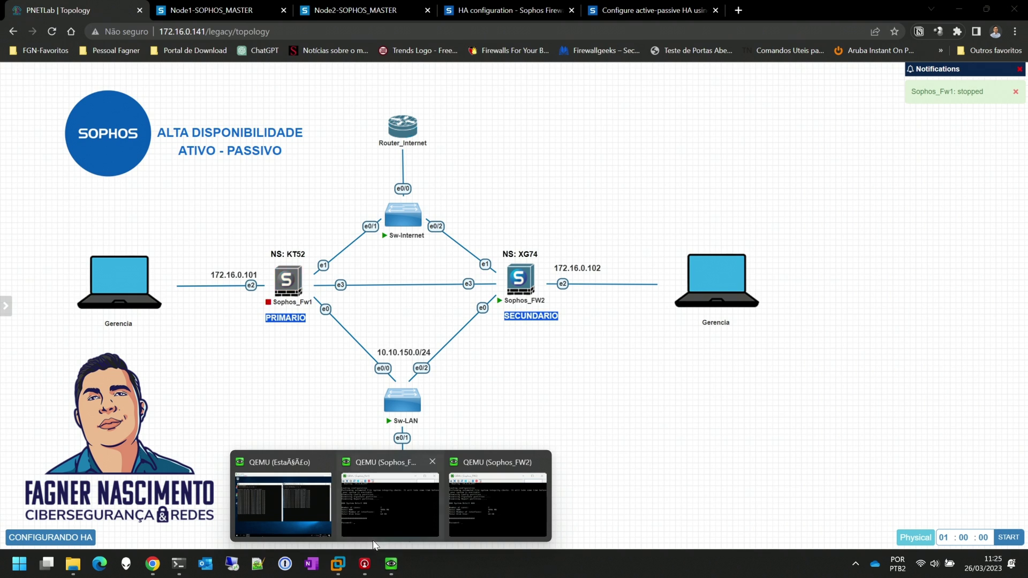
left_click(303, 505)
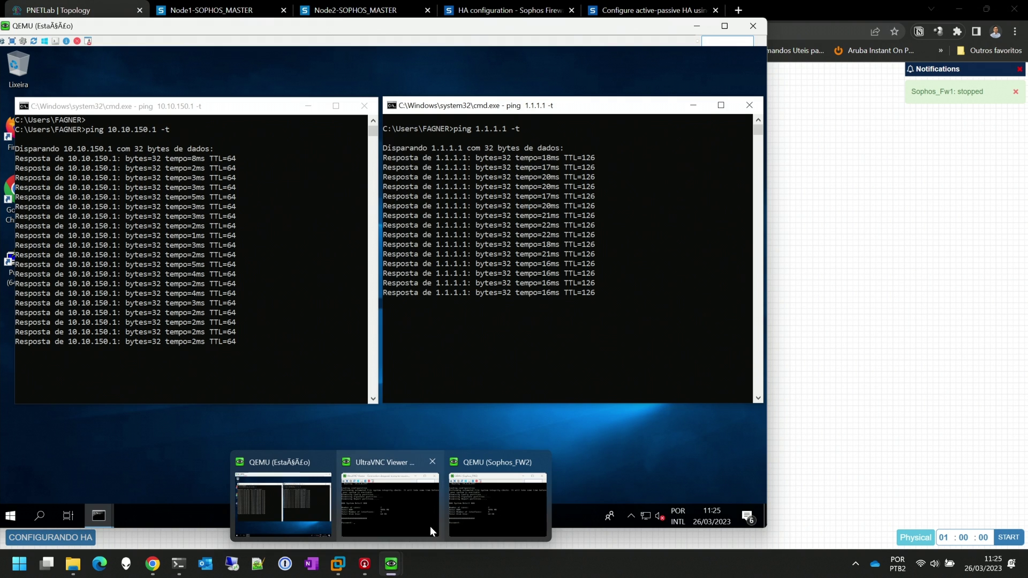
left_click(419, 522)
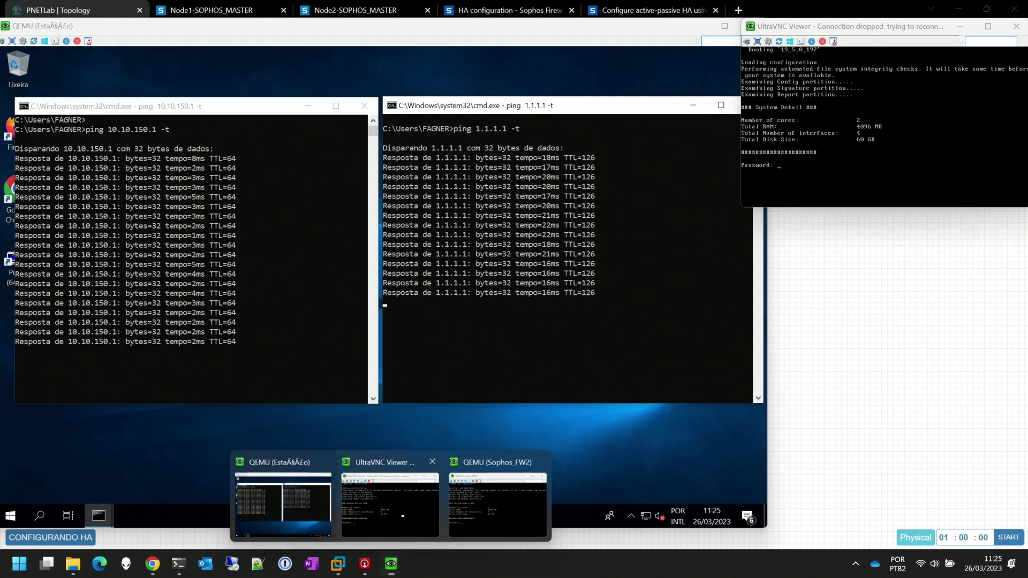
left_click(472, 521)
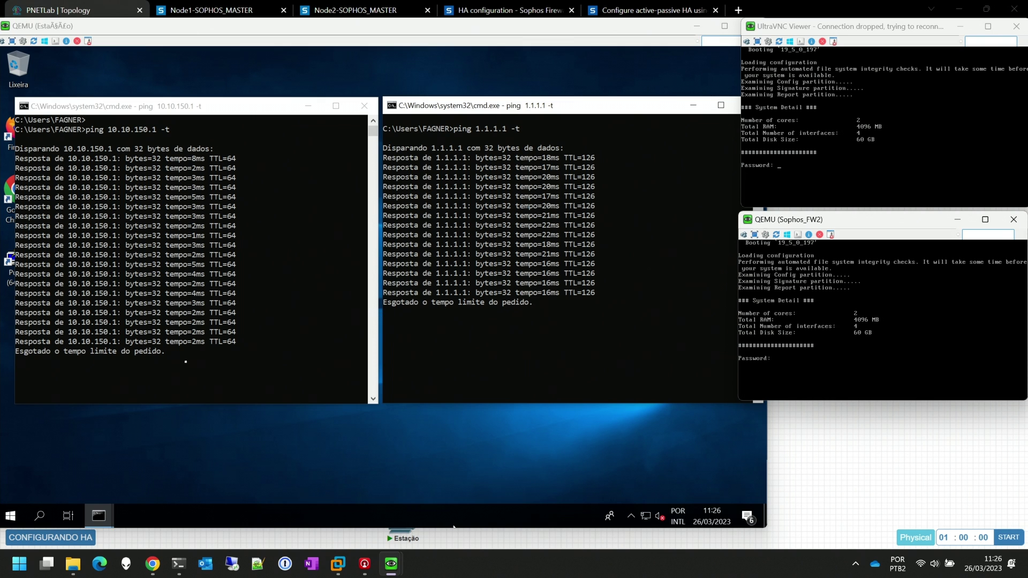
left_click(185, 360)
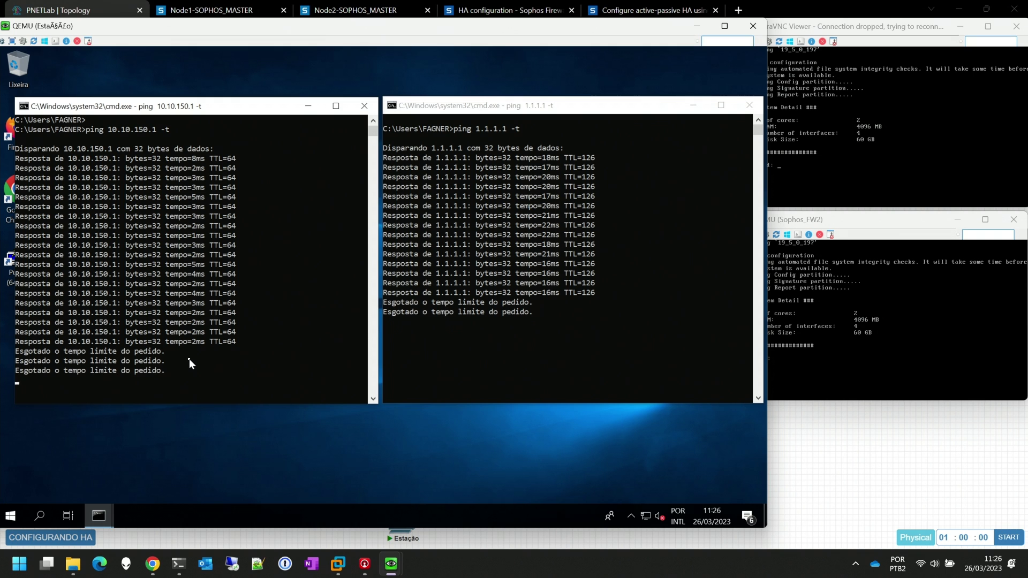
Pause the left ping output to inspect the failover timeouts, then resume it
left_click(210, 368)
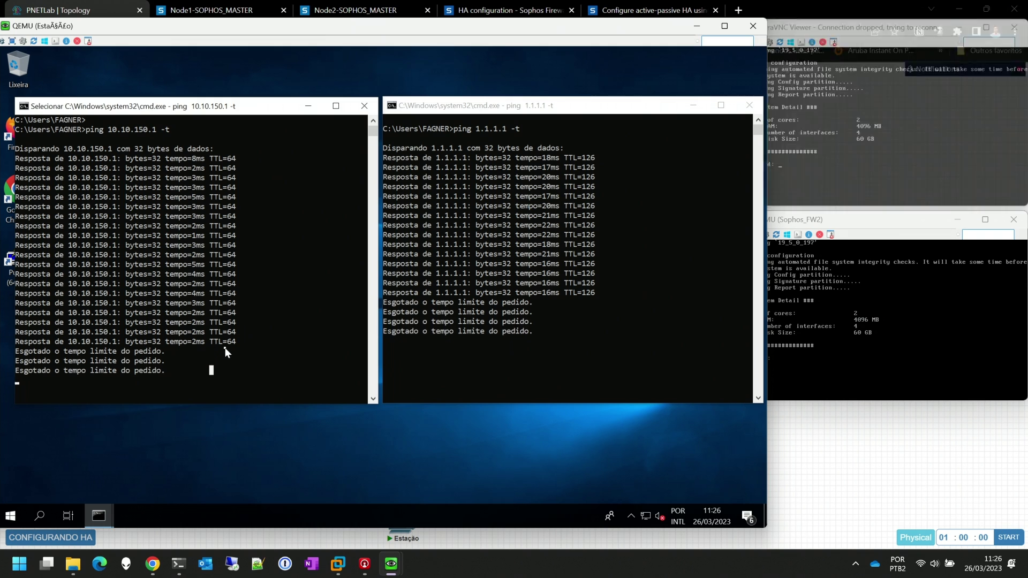
scroll(227, 349, "down", 2)
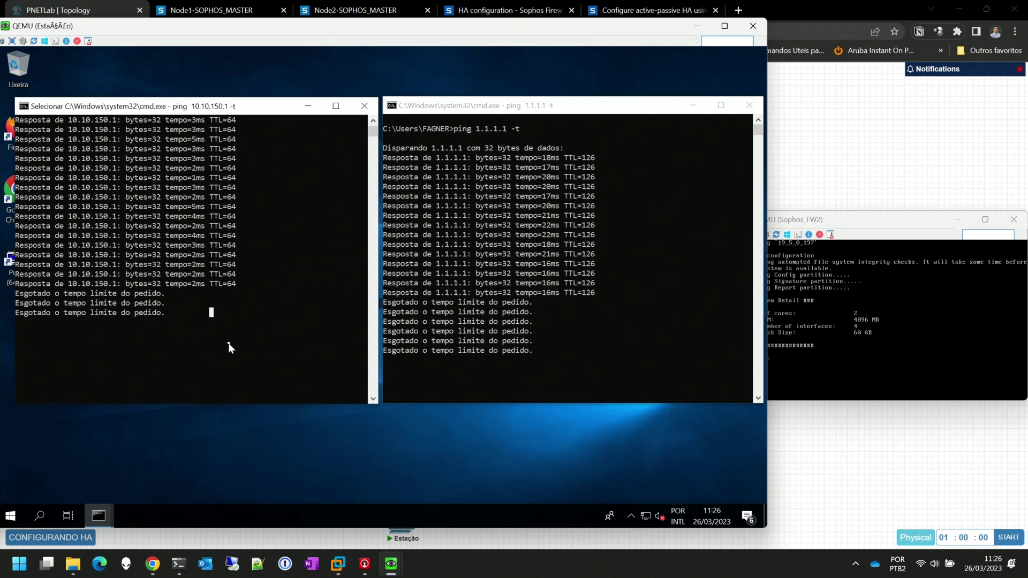
key("Escape")
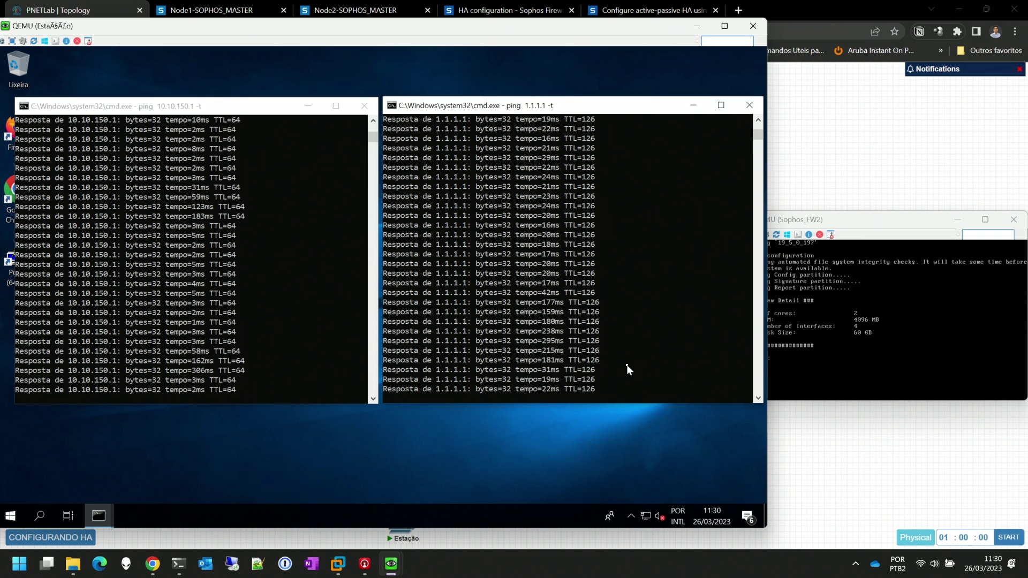
Hide the station and Sophos_FW2 consoles and start Sophos_Fw1 again in PNETLab
left_click(696, 26)
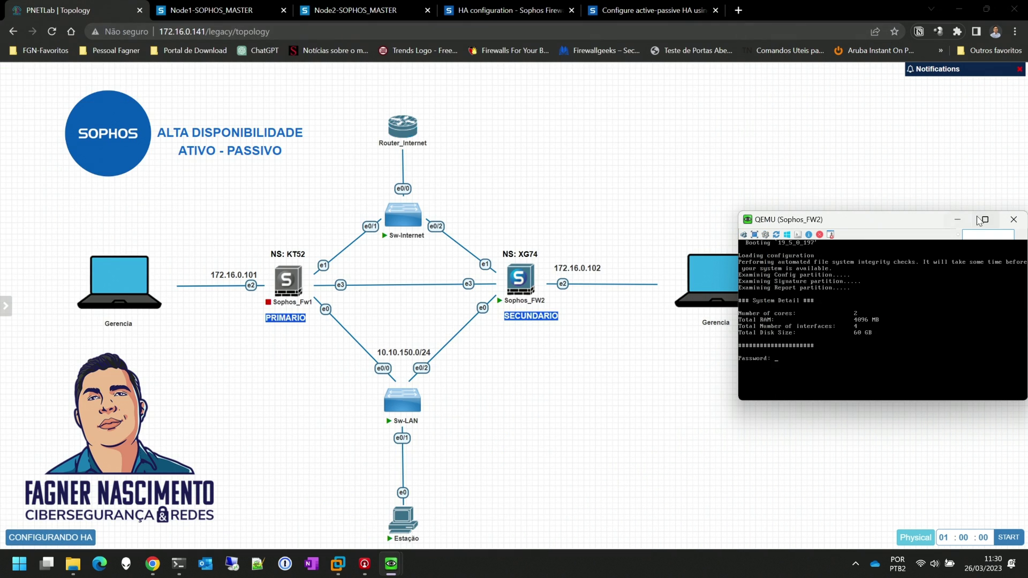
left_click(957, 220)
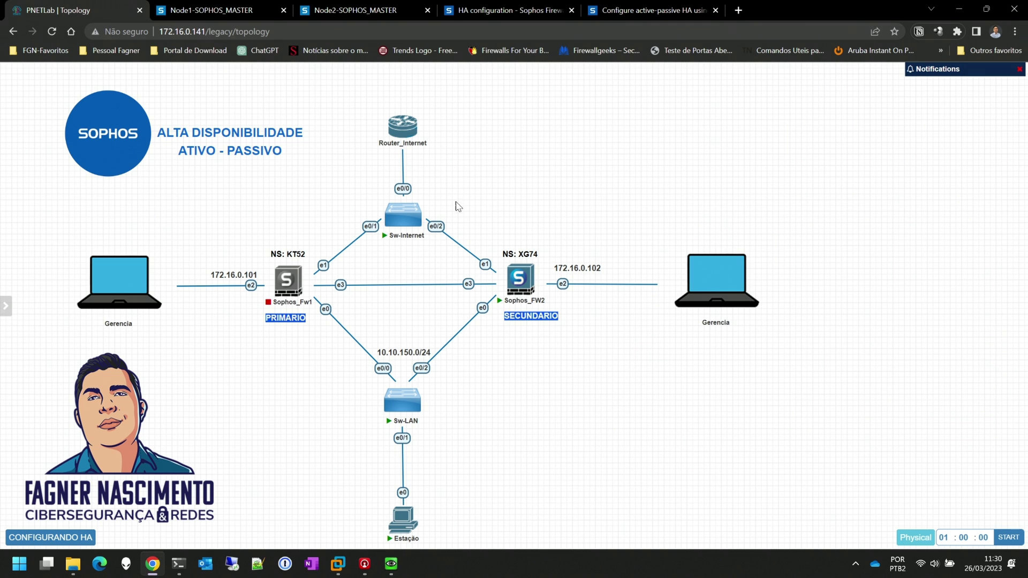
mouse_move(526, 296)
mouse_move(276, 266)
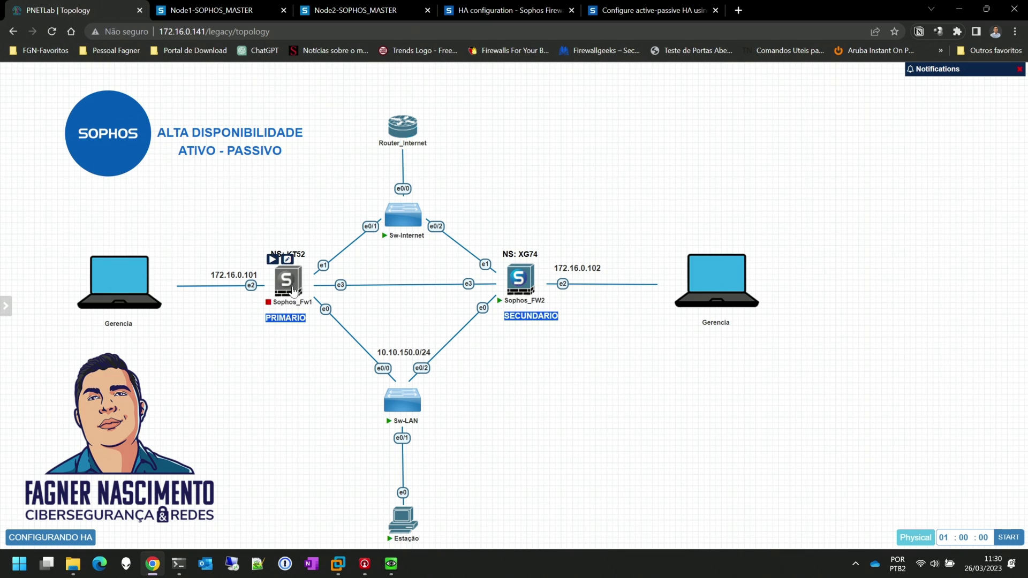
left_click(273, 260)
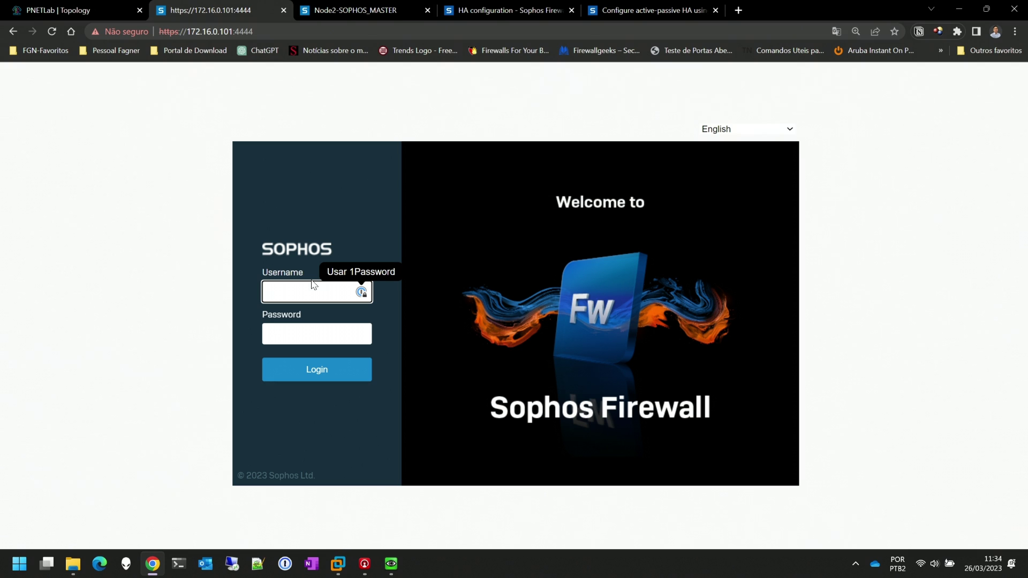
Log in to the web admin at 172.16.0.101 with admin credentials and open System services
type("admin")
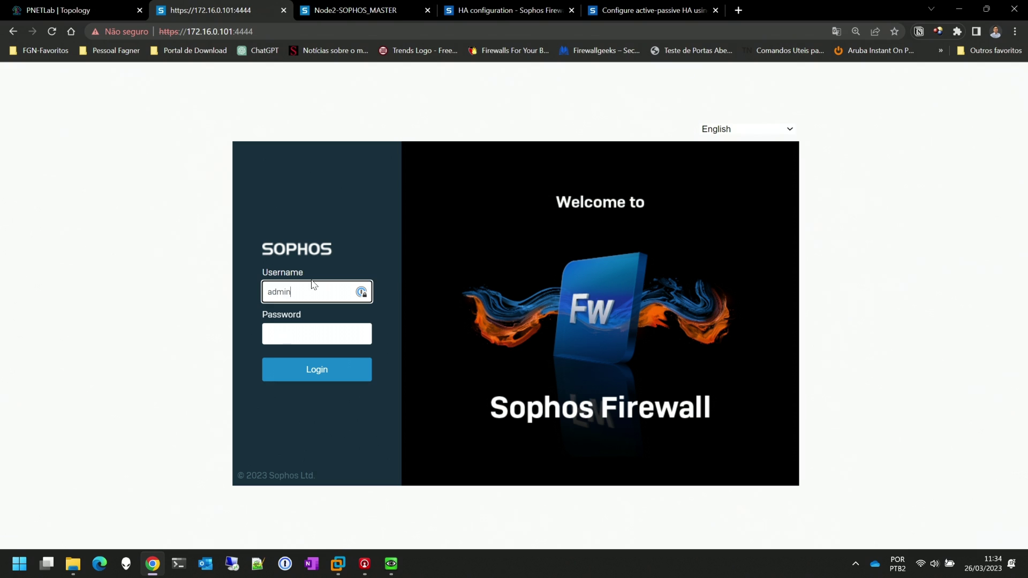
key("Tab")
key("Caps_Lock")
type("*****")
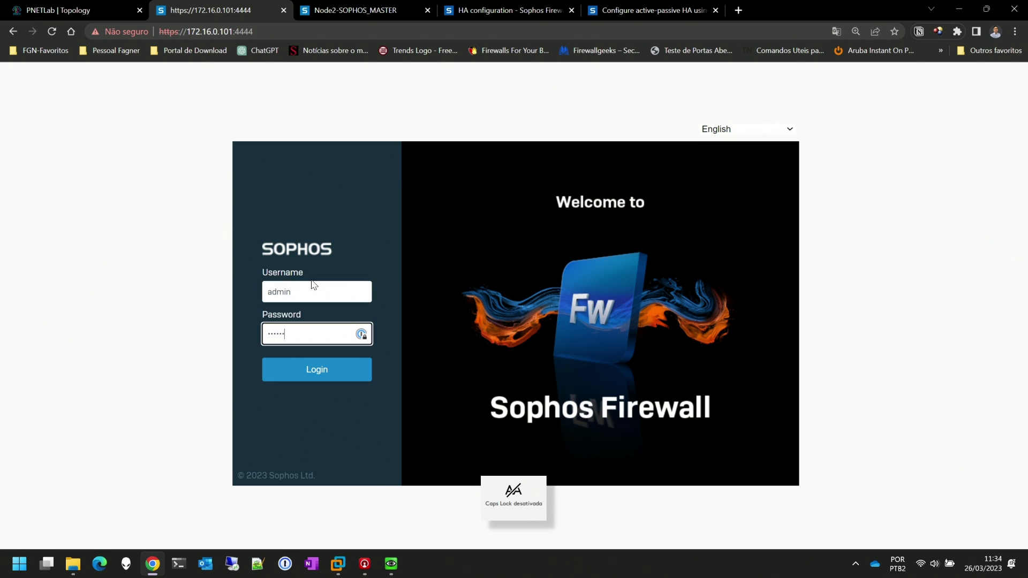
type("*")
key("Return")
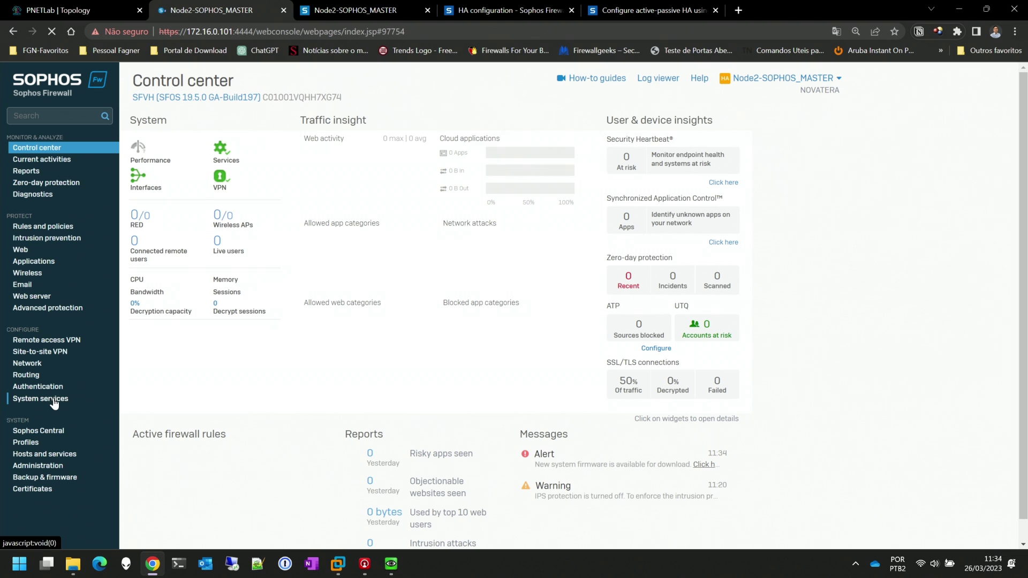
left_click(81, 399)
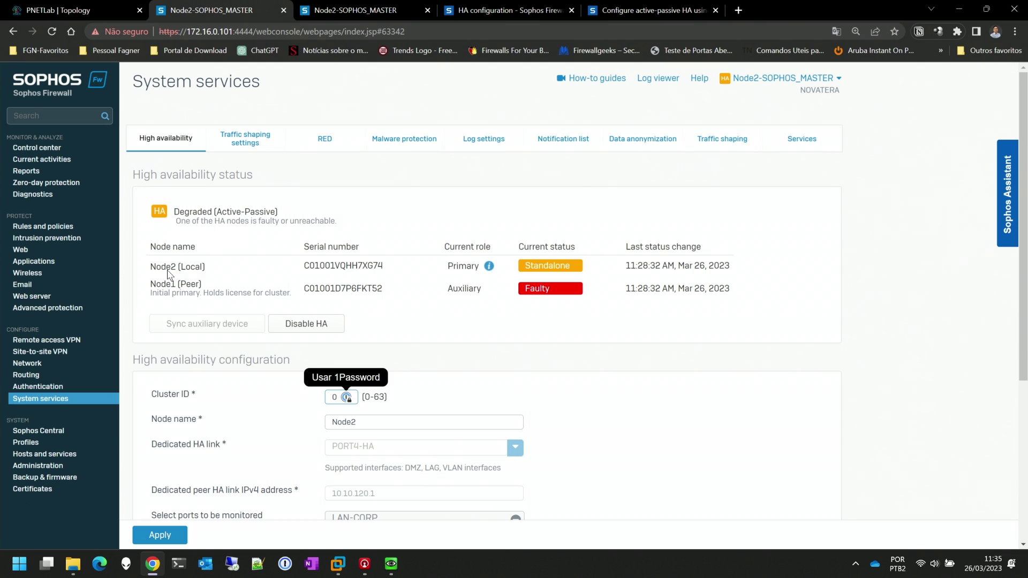
Highlight Node2's Primary role and Node1's Auxiliary role in the HA status table
left_click_drag(448, 267, 480, 269)
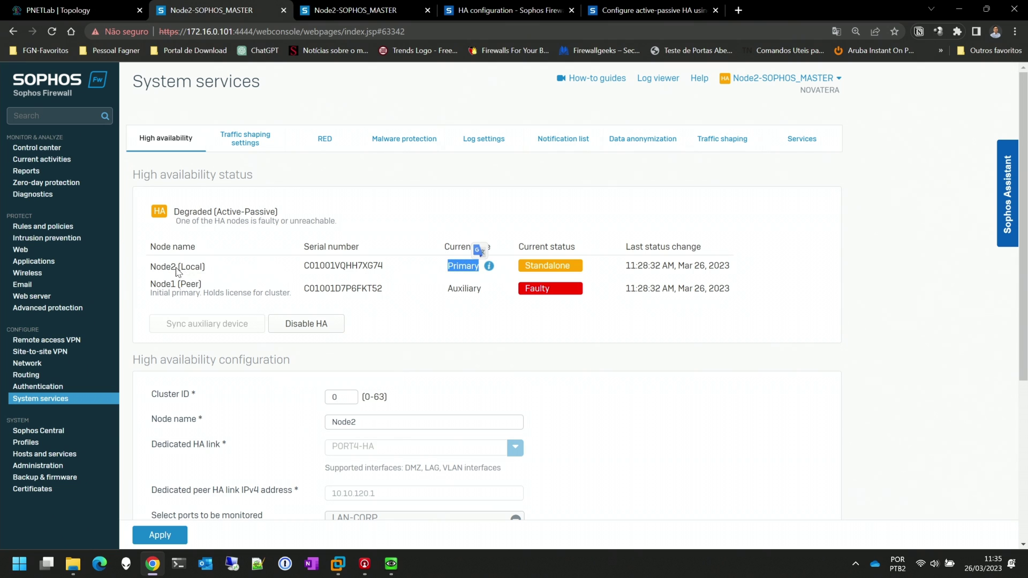
left_click_drag(176, 267, 149, 268)
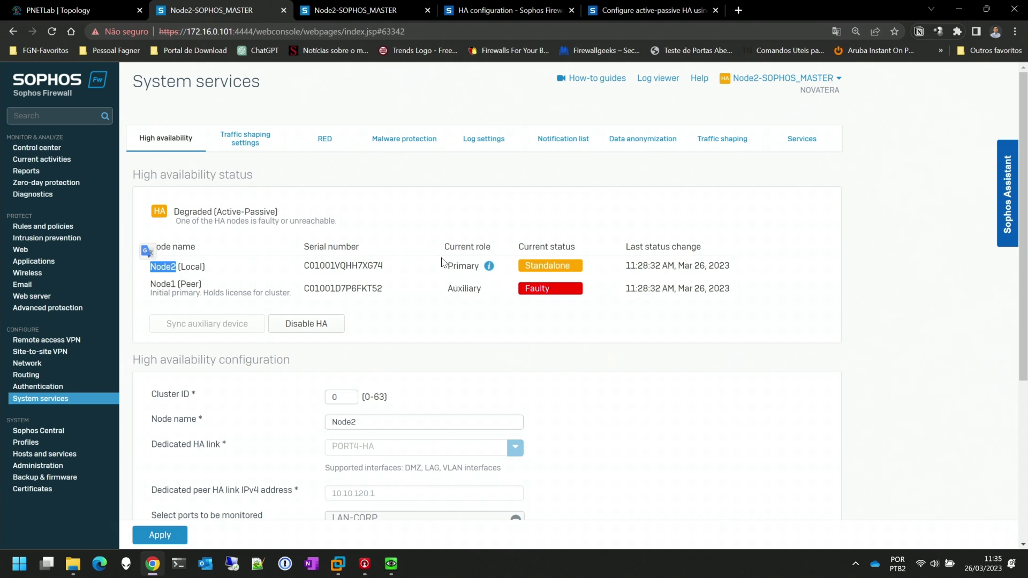
left_click_drag(447, 267, 485, 269)
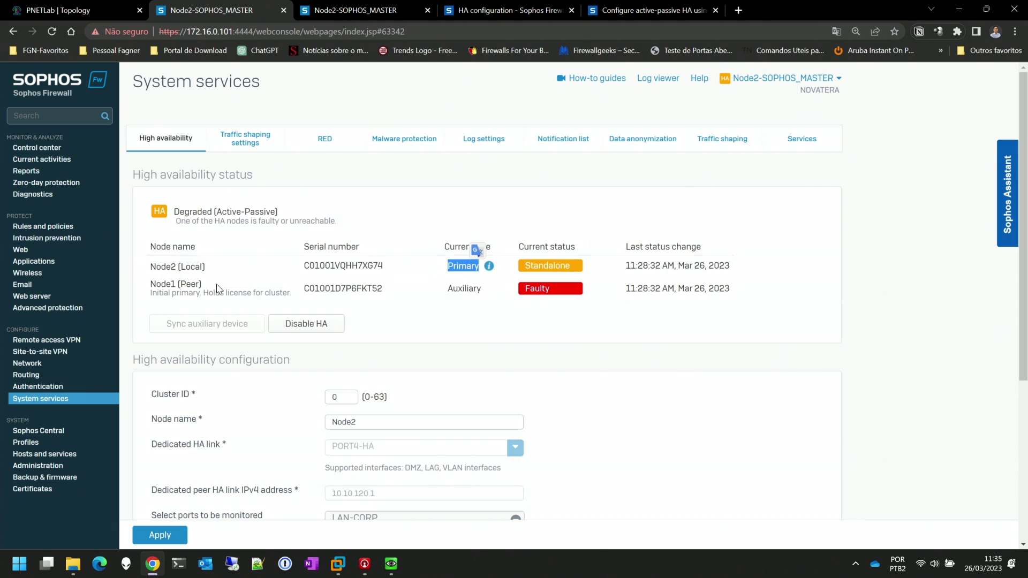
left_click_drag(177, 285, 150, 284)
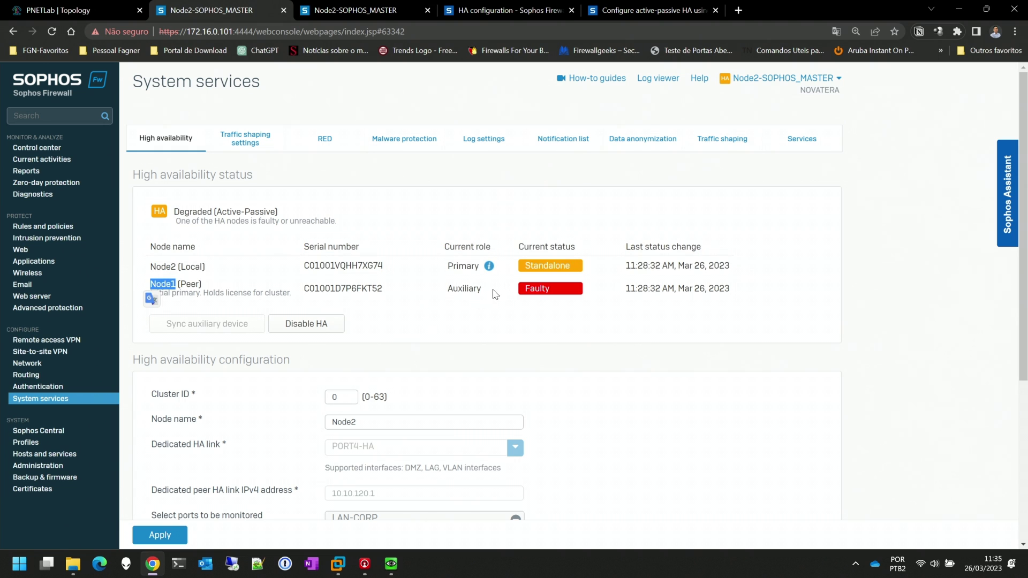
left_click_drag(488, 291, 448, 296)
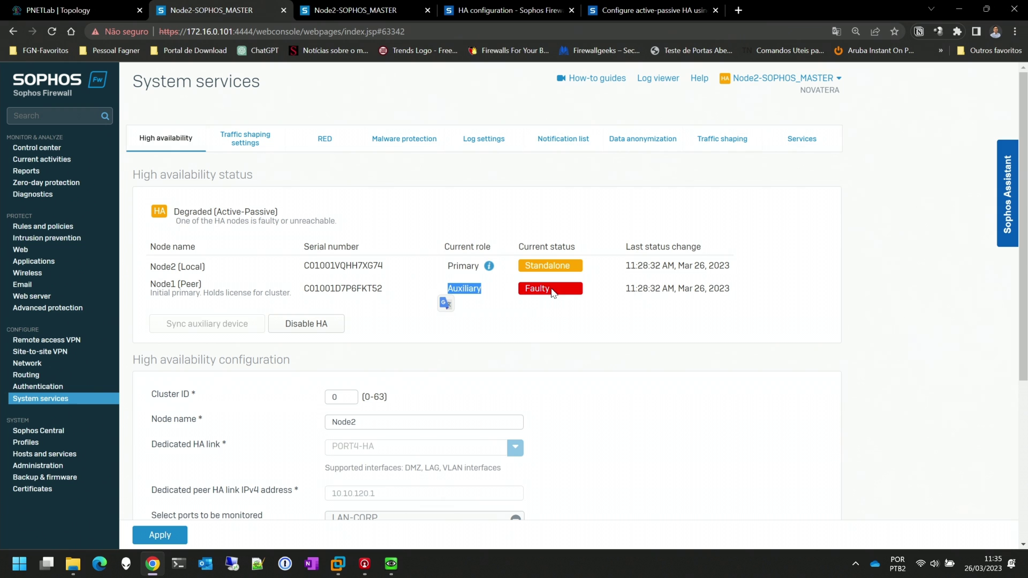
left_click(489, 307)
Highlight Node1's Faulty status and Auxiliary role, then clear the highlights
scroll(466, 358, "down", 5)
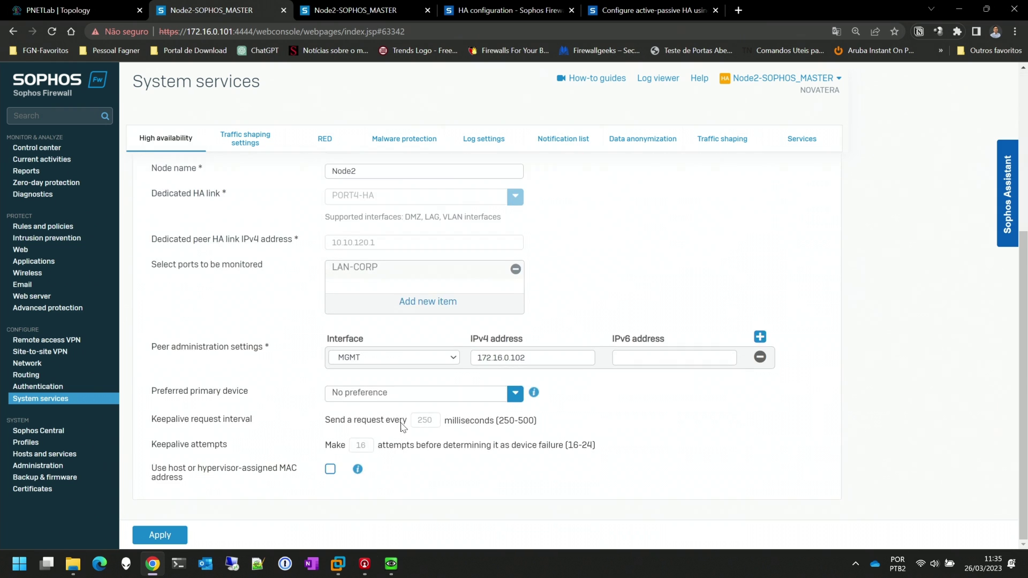
scroll(415, 383, "up", 5)
left_click_drag(556, 292, 544, 293)
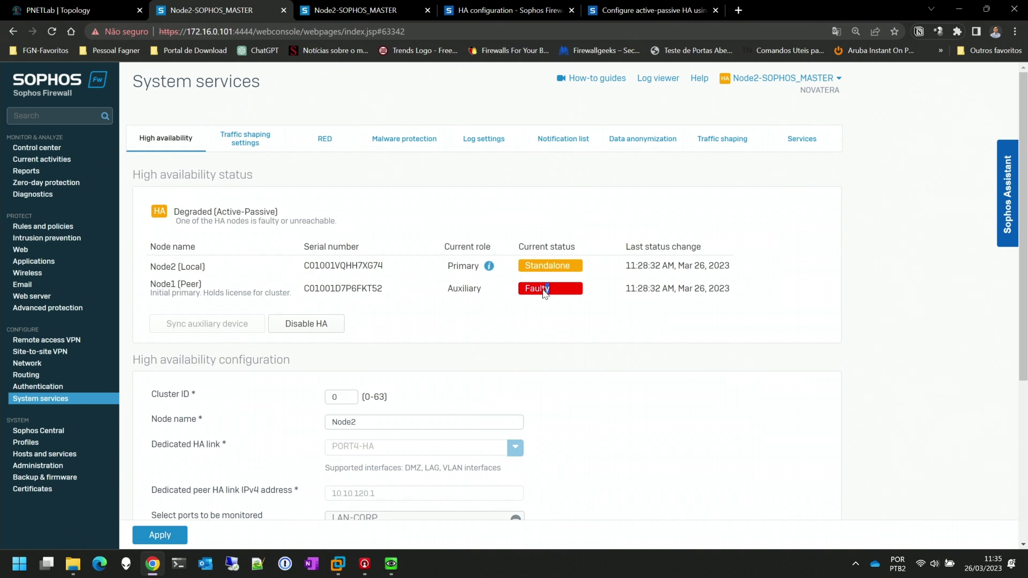
left_click(536, 293)
left_click_drag(488, 291, 449, 292)
left_click(573, 320)
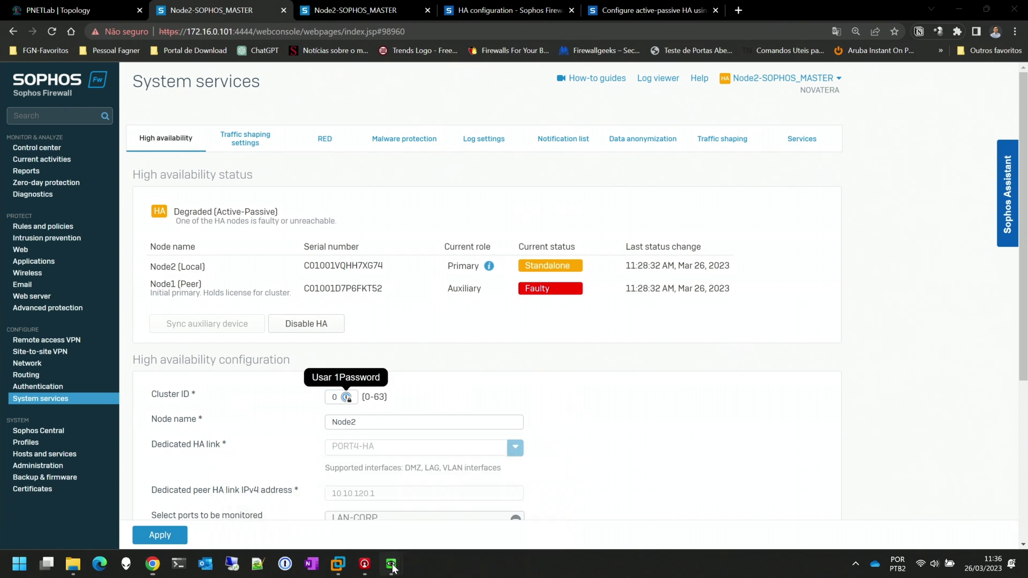
mouse_move(391, 563)
left_click(316, 518)
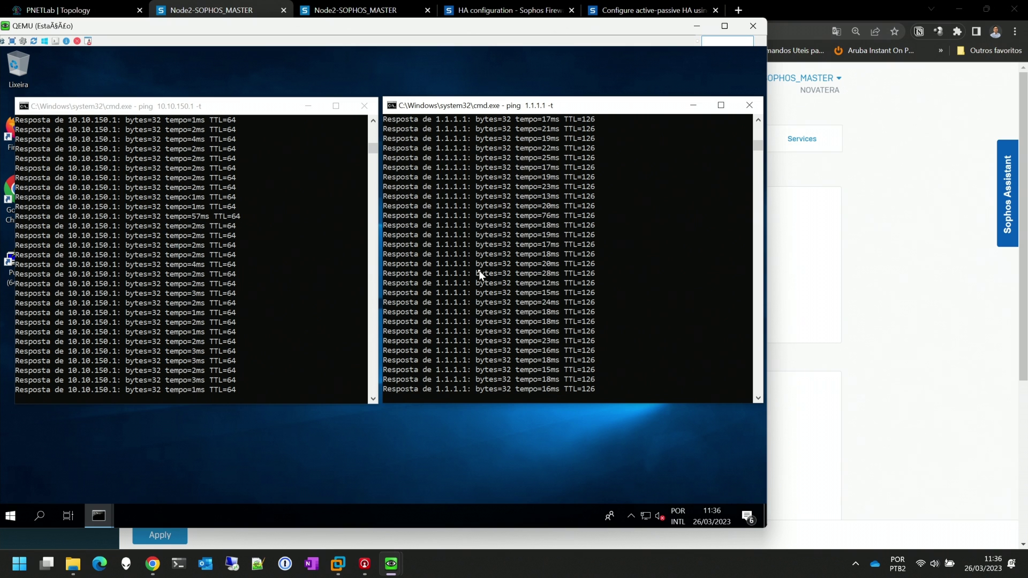
left_click(696, 31)
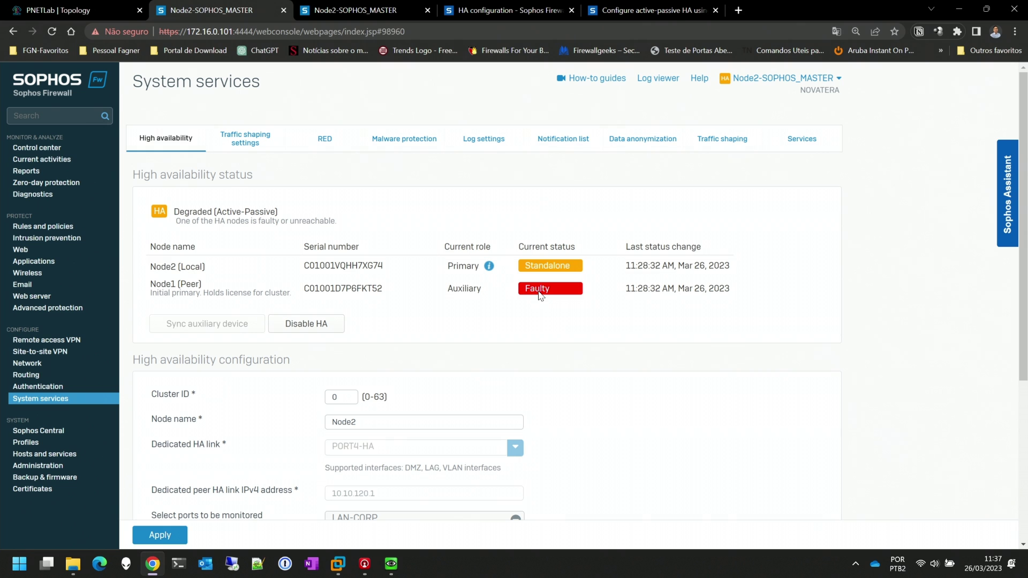
left_click(838, 79)
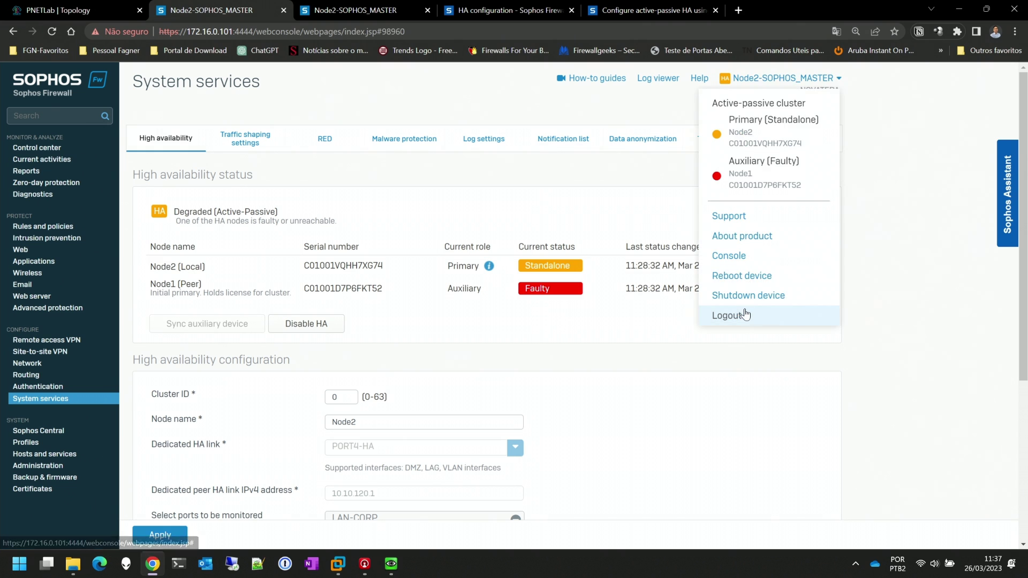
left_click_drag(744, 316, 762, 313)
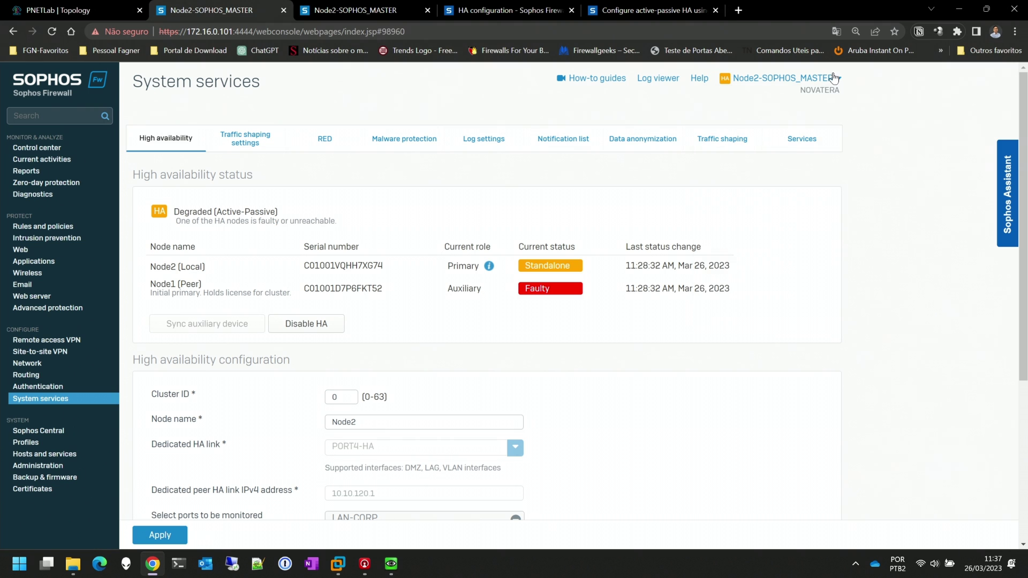
left_click(812, 80)
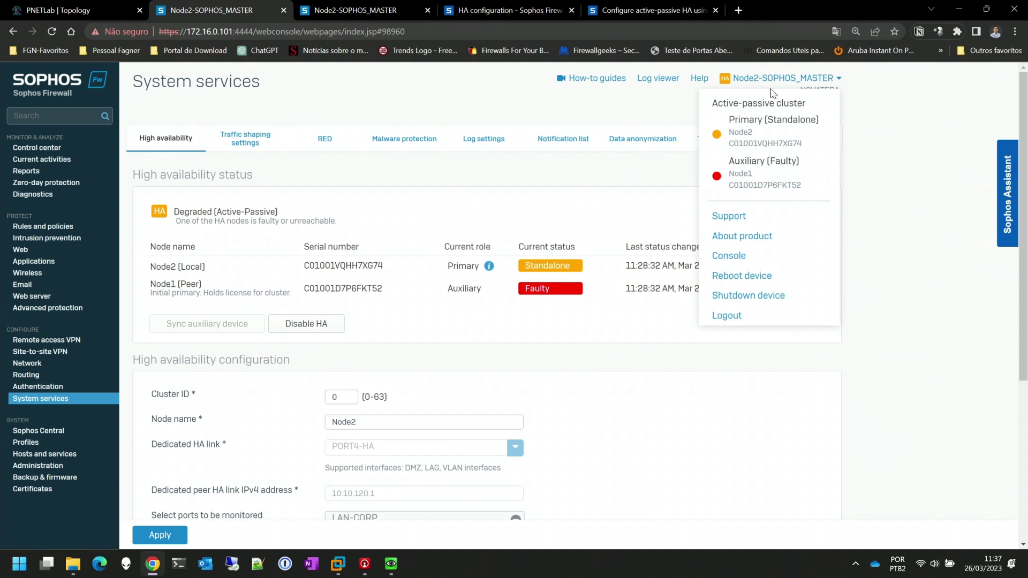
double_click(745, 120)
mouse_move(817, 80)
left_click_drag(769, 121, 812, 122)
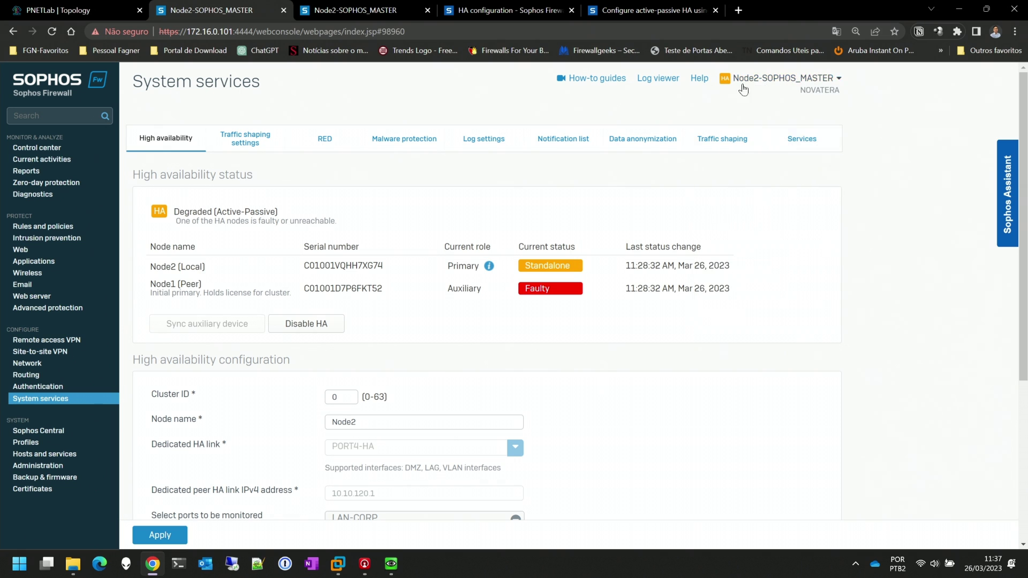
left_click(830, 80)
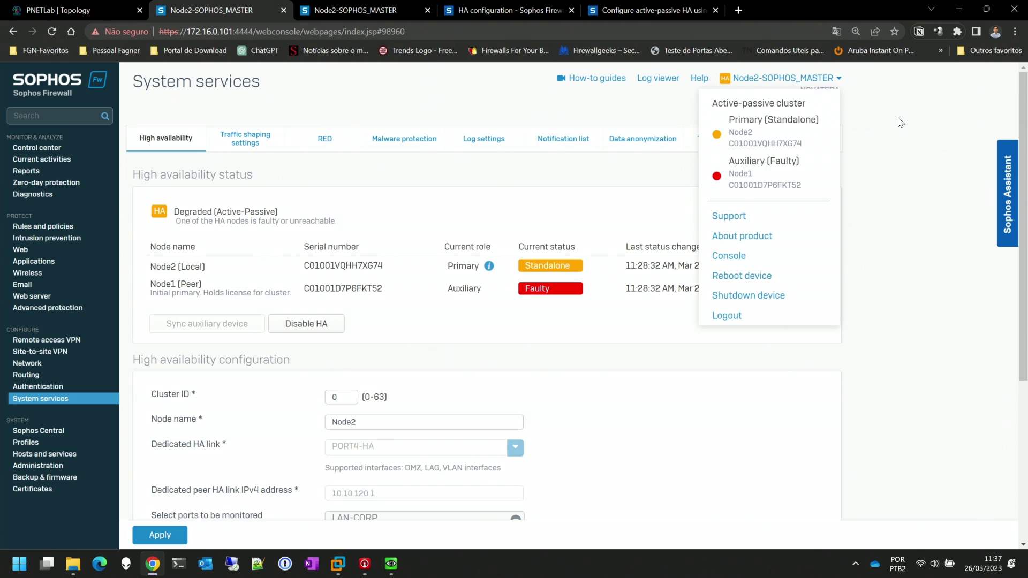